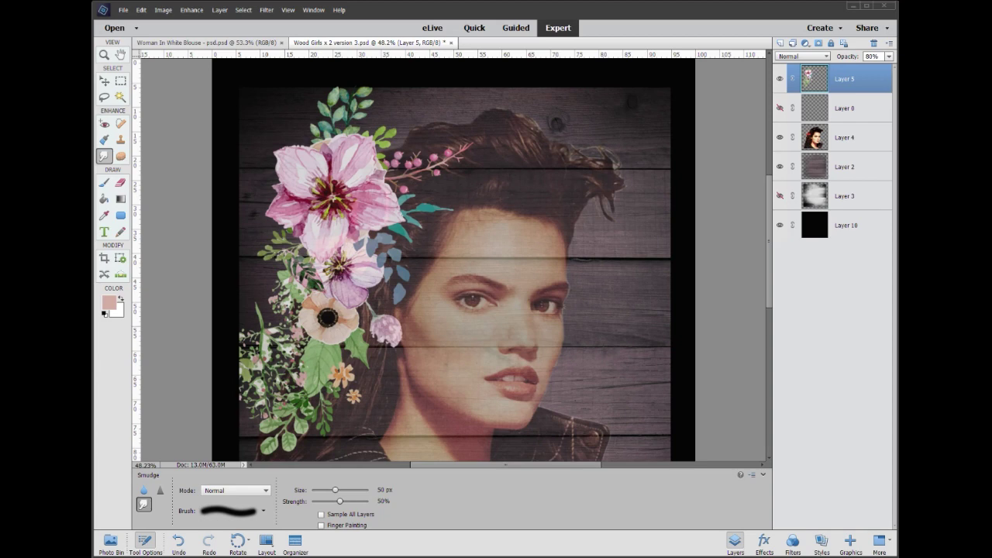
- Return to the Wood Girls x 2 version 3.psd document and clear the layer selection with the Move tool
drag(744, 161, 636, 195)
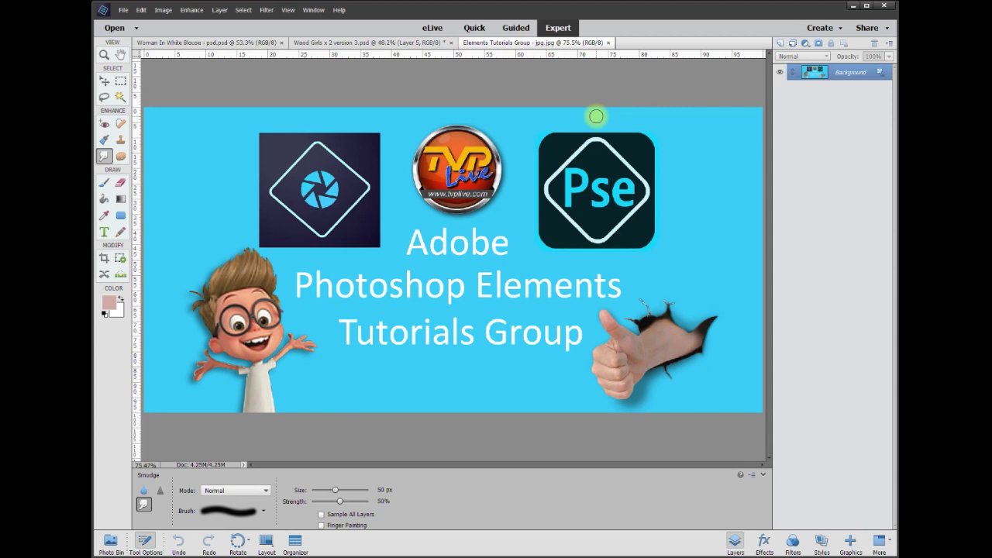
click(327, 42)
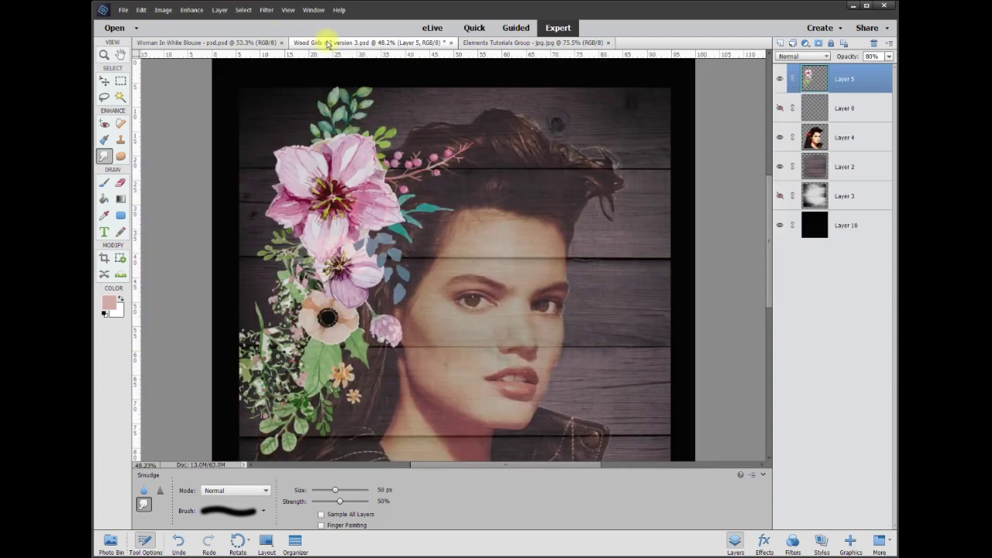
click(105, 82)
click(708, 299)
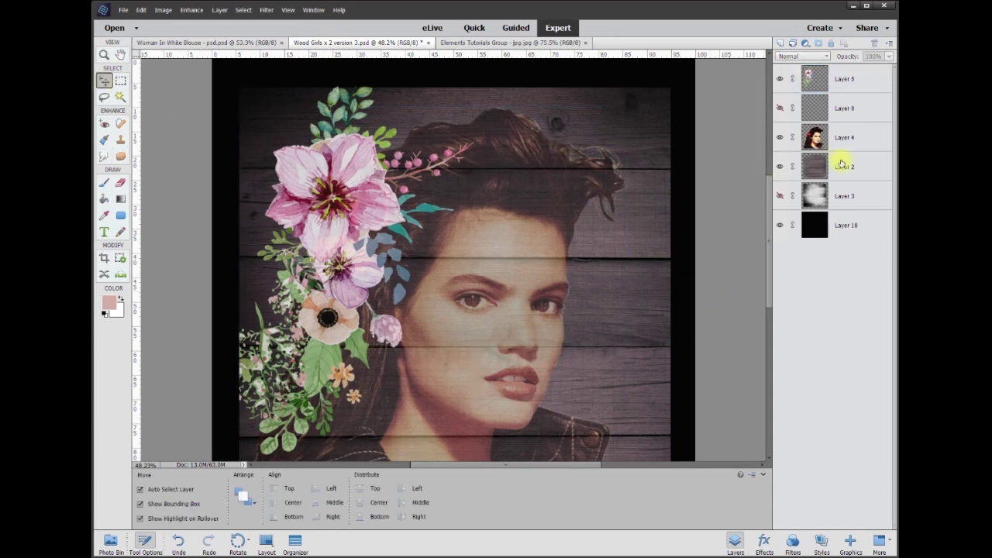
- Preview the composition by toggling Layers 2, 3, 4 and 5, leaving the portrait shown and the flowers and Layer 3 hidden
click(781, 140)
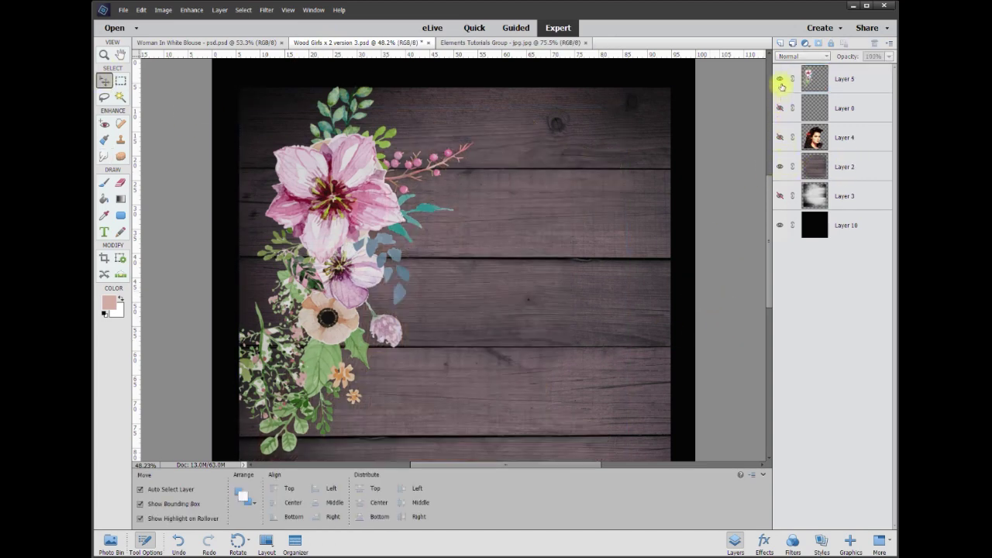
click(780, 80)
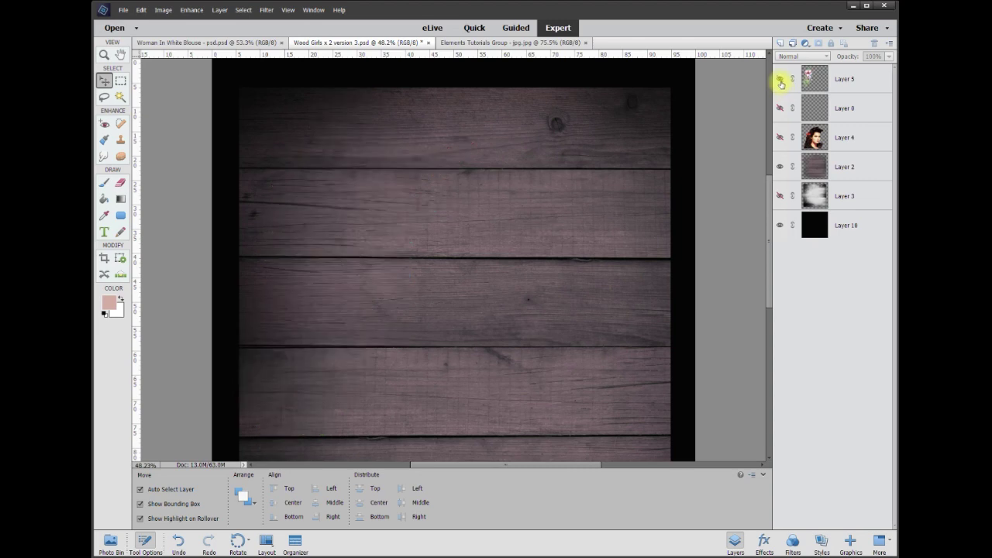
click(780, 197)
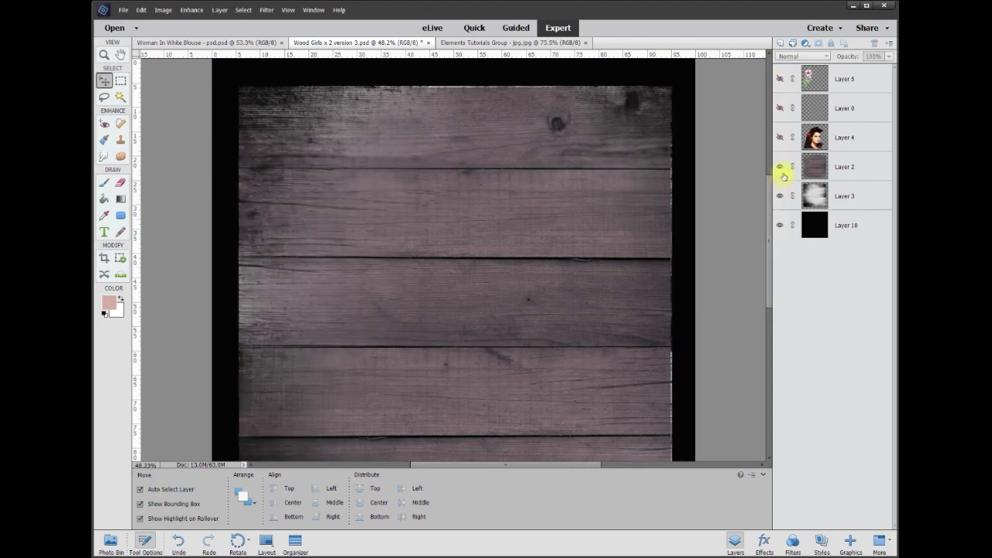
click(780, 169)
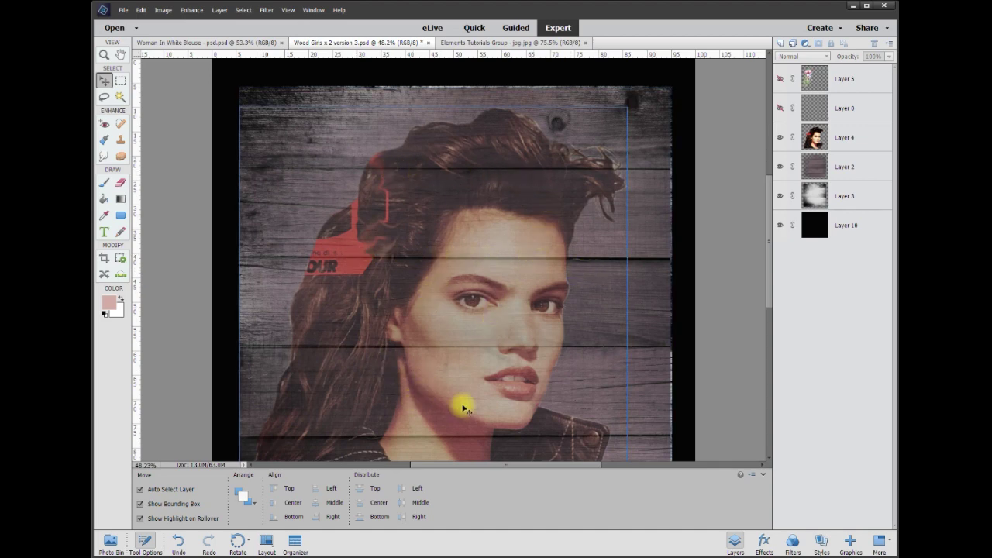
click(781, 81)
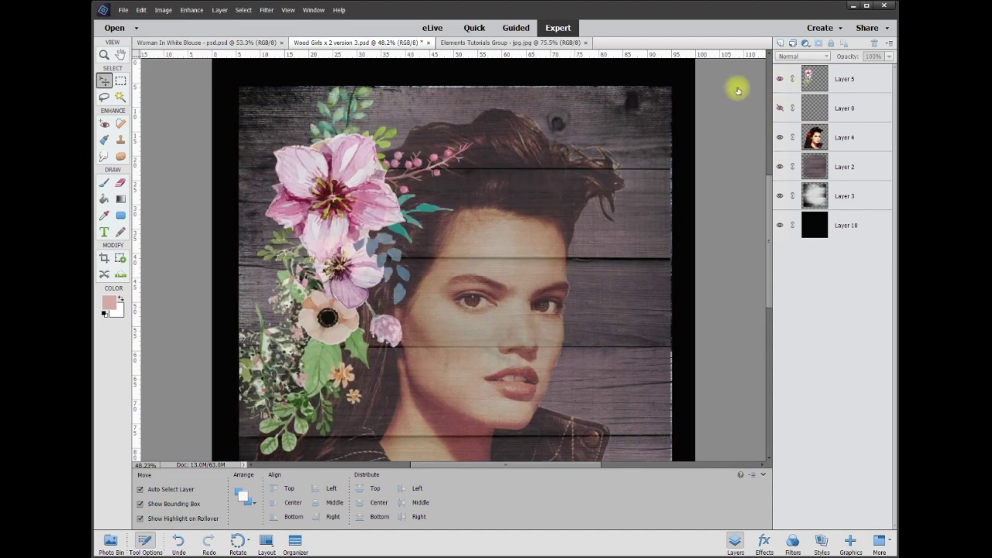
click(775, 81)
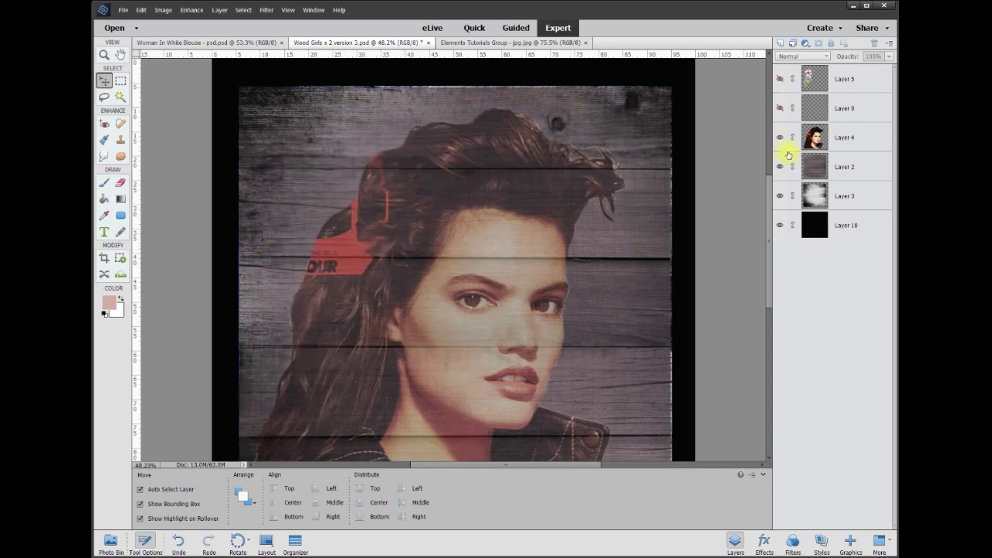
click(780, 197)
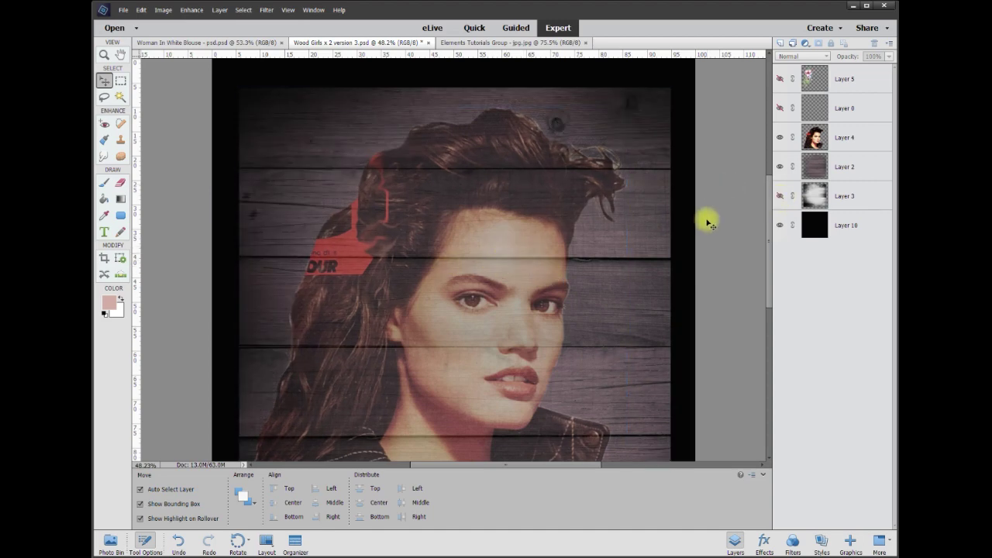
- Duplicate the wood texture on Layer 2 and place the copy above the portrait on Layer 4
click(842, 169)
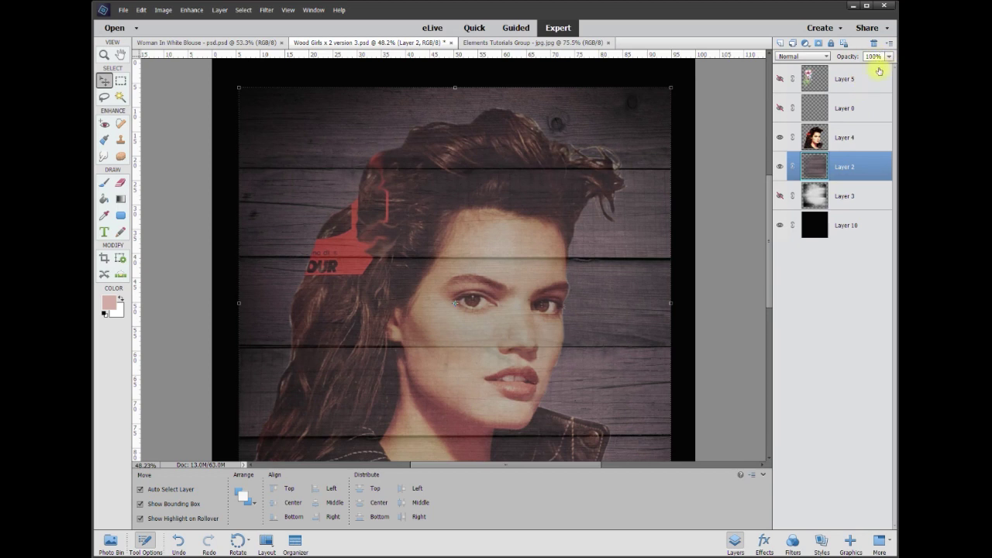
right_click(840, 167)
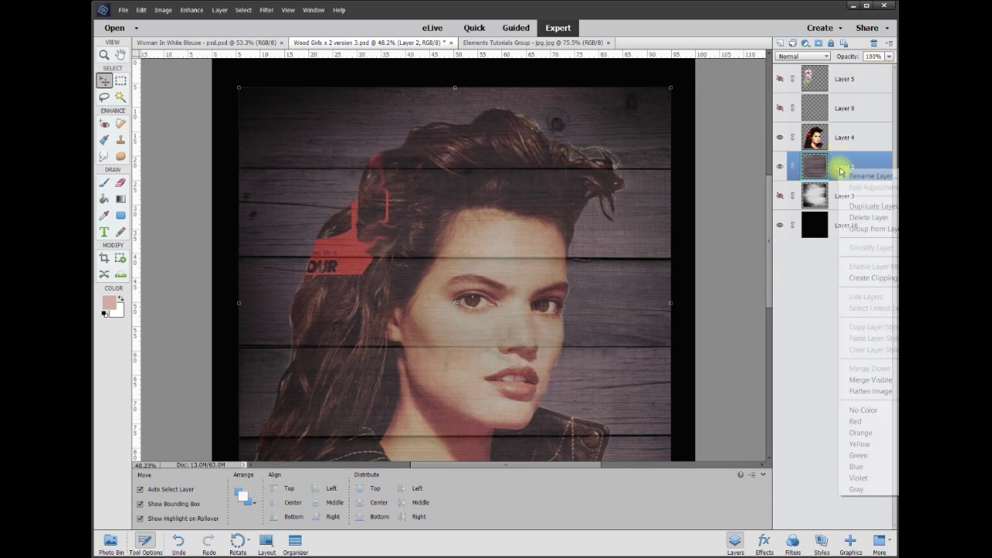
click(862, 211)
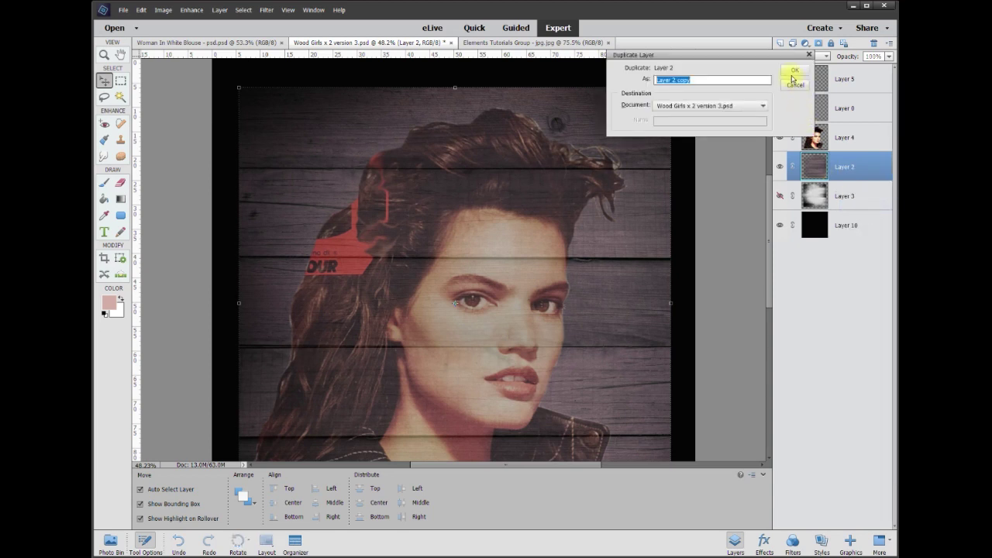
click(794, 73)
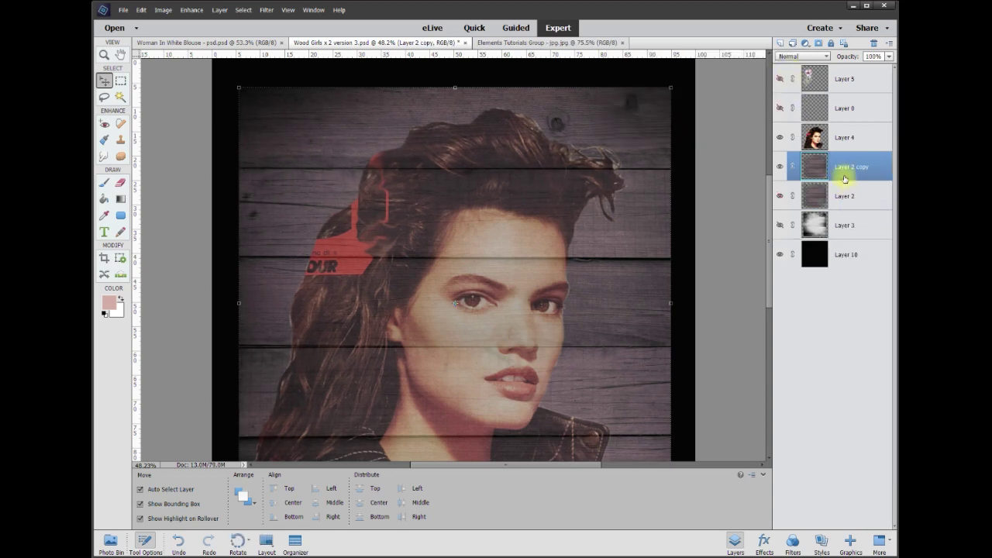
drag(845, 179, 846, 123)
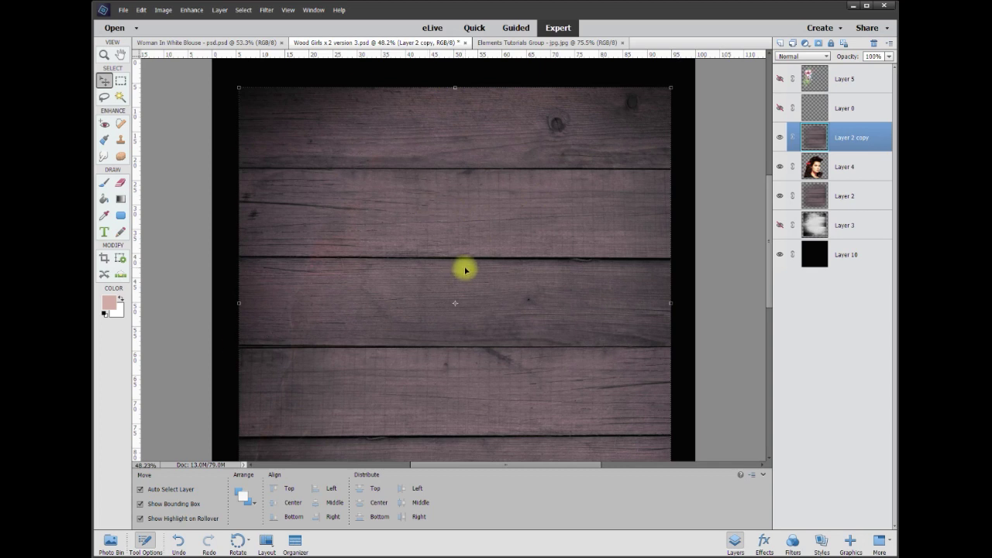
- Show Layer 3 and apply Brightness/Contrast to the duplicated wood layer with brightness 54 and contrast 91
click(779, 226)
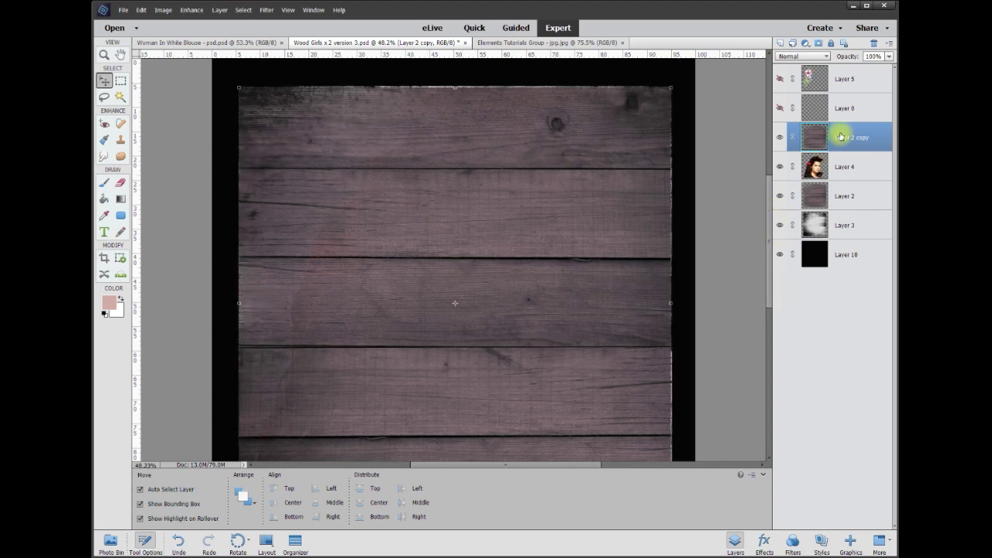
click(194, 10)
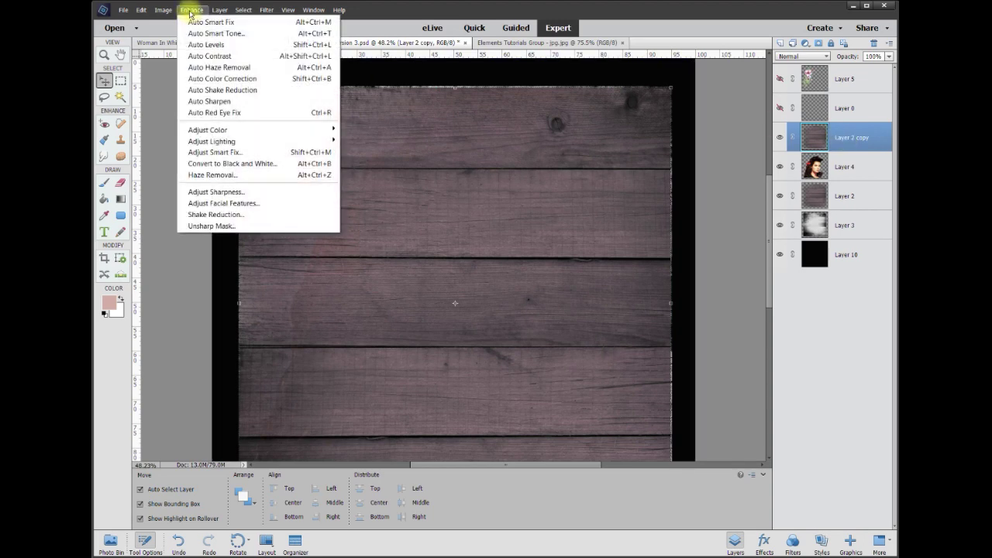
mouse_move(225, 142)
click(383, 151)
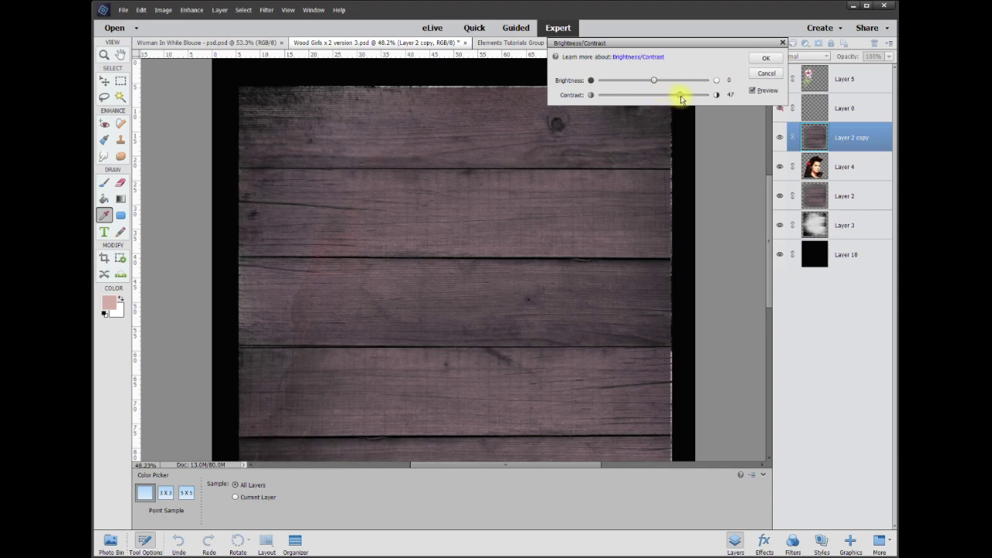
mouse_move(680, 97)
mouse_down()
mouse_move(700, 98)
mouse_move(674, 81)
mouse_up()
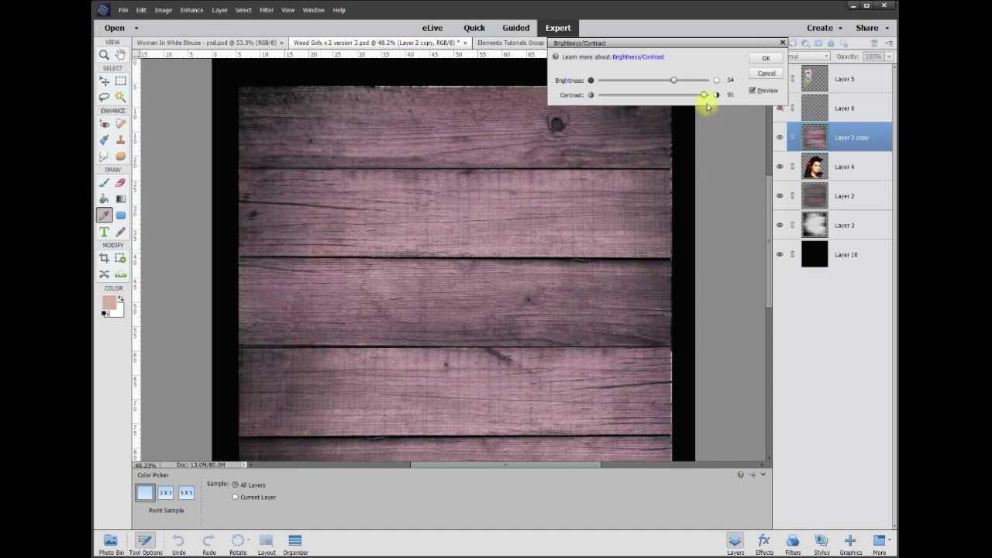
mouse_move(705, 96)
mouse_down()
mouse_move(636, 96)
mouse_move(704, 96)
mouse_up()
click(764, 60)
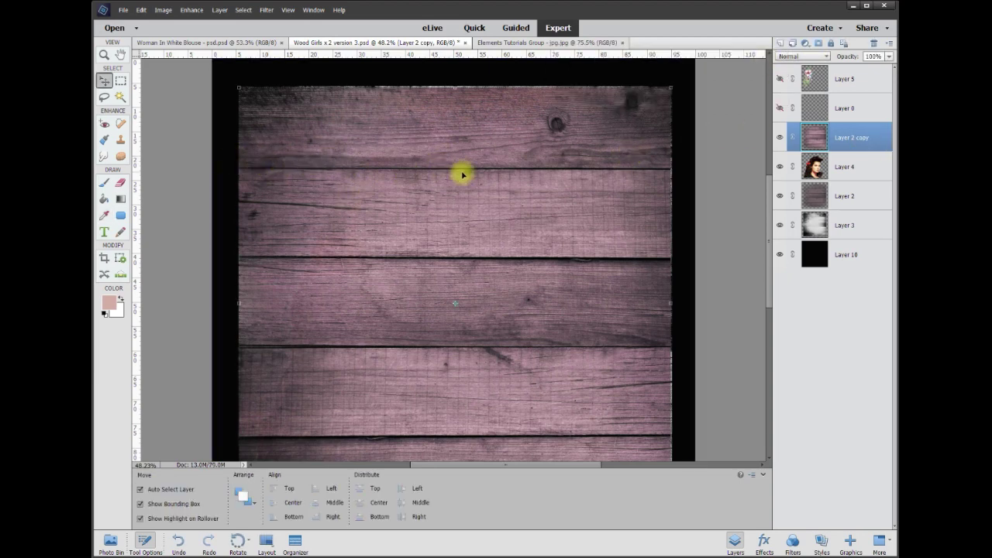
- Try selecting the second plank with the Magic Wand at a tolerance of 50
click(122, 96)
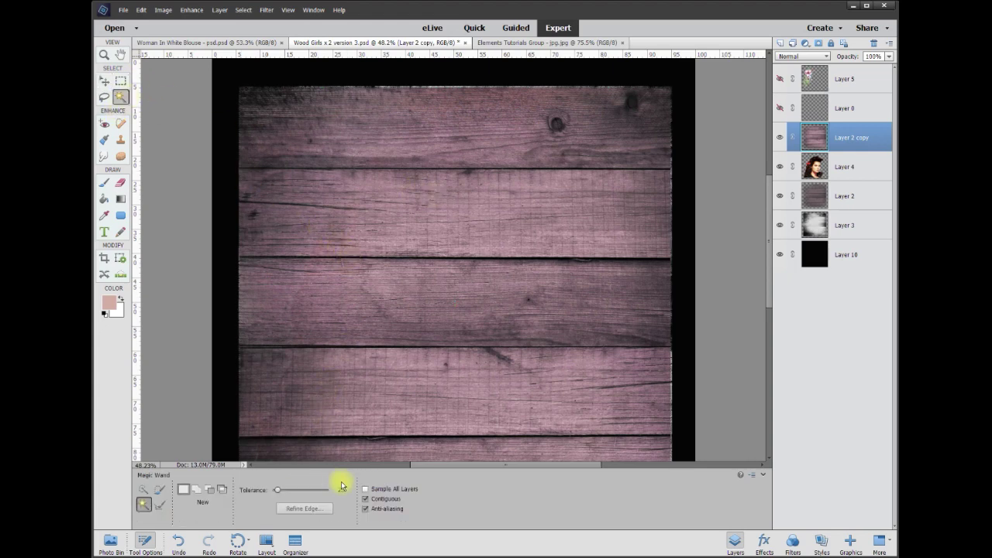
click(476, 228)
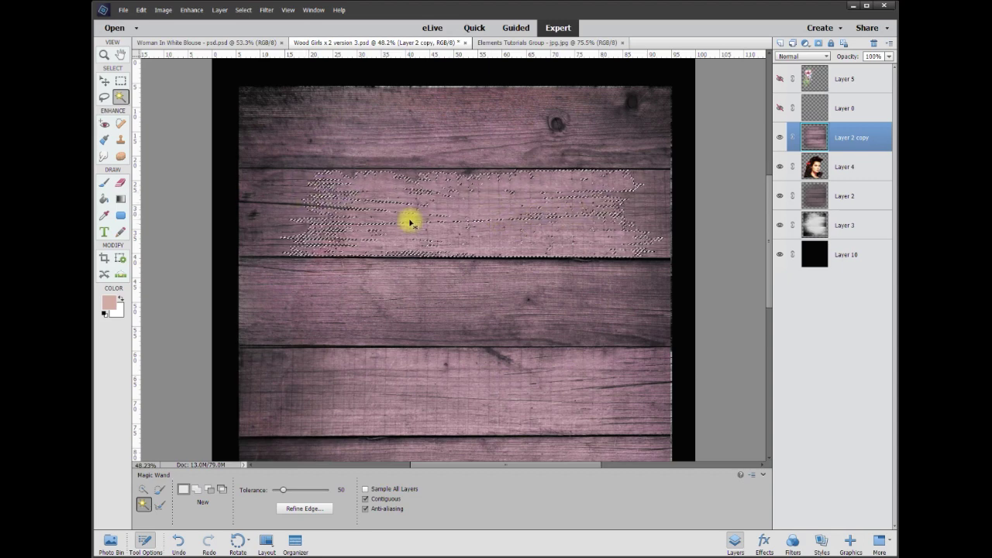
key(ctrl+d)
- Set up the Eraser with a 10 px brush for close-up work on the second plank
scroll(287, 191, up, 2)
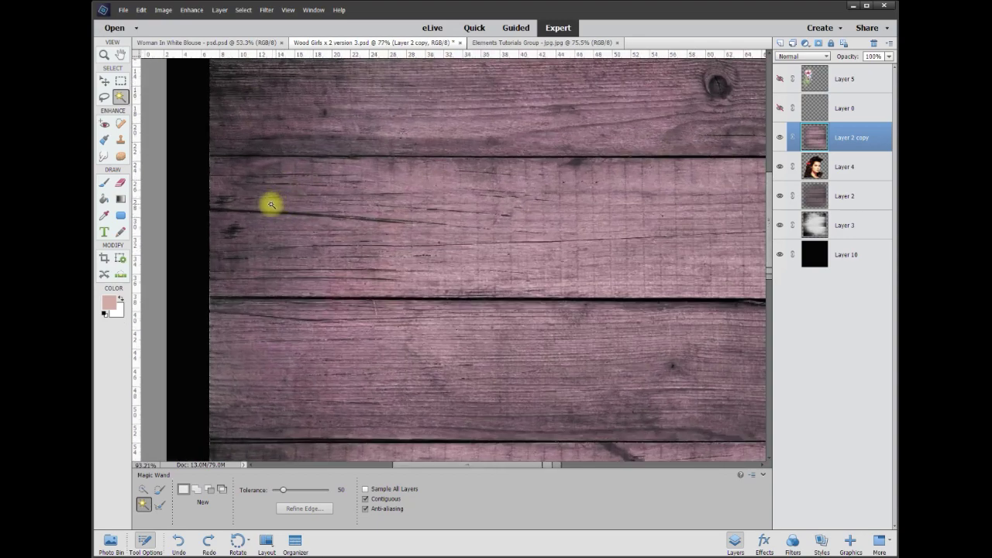
scroll(271, 203, up, 1)
click(121, 182)
scroll(166, 216, up, 1)
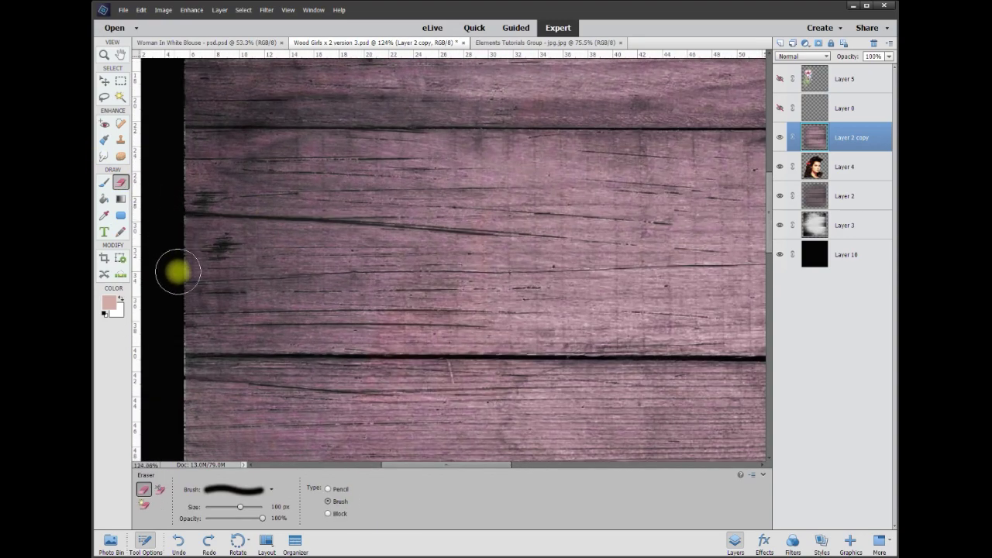
text(10)
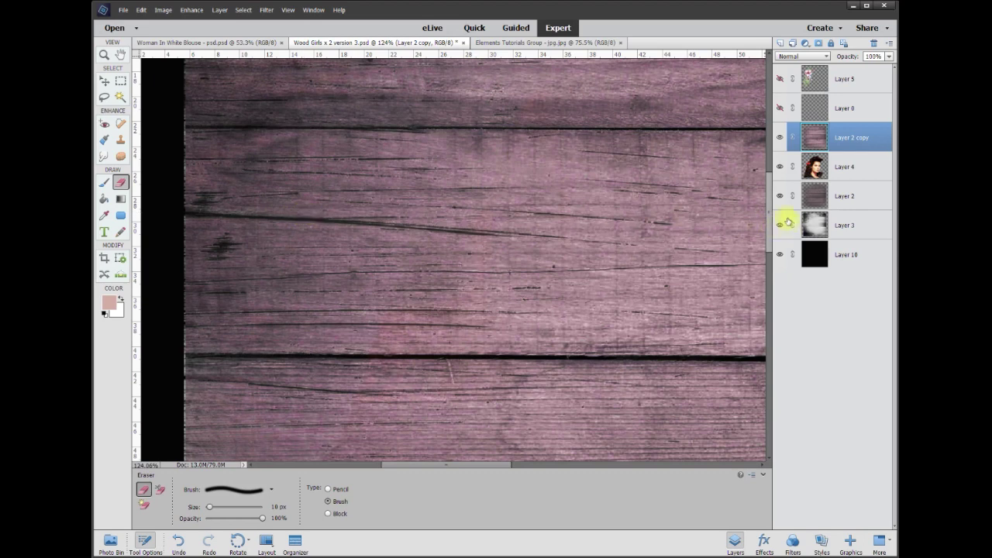
- Hide Layers 4, 2 and 3 and make the bottom Layer 10 solid white
drag(780, 166, 780, 225)
click(823, 258)
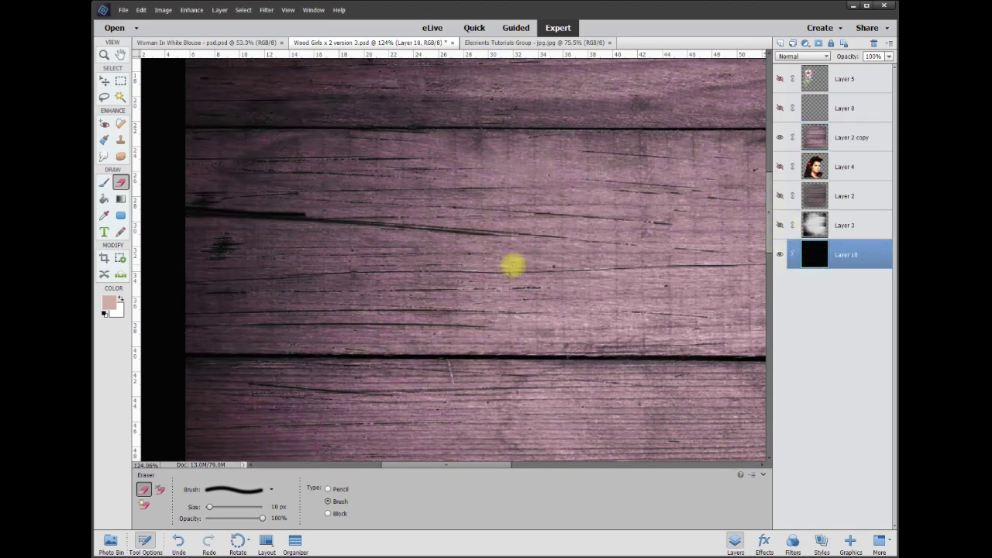
click(100, 306)
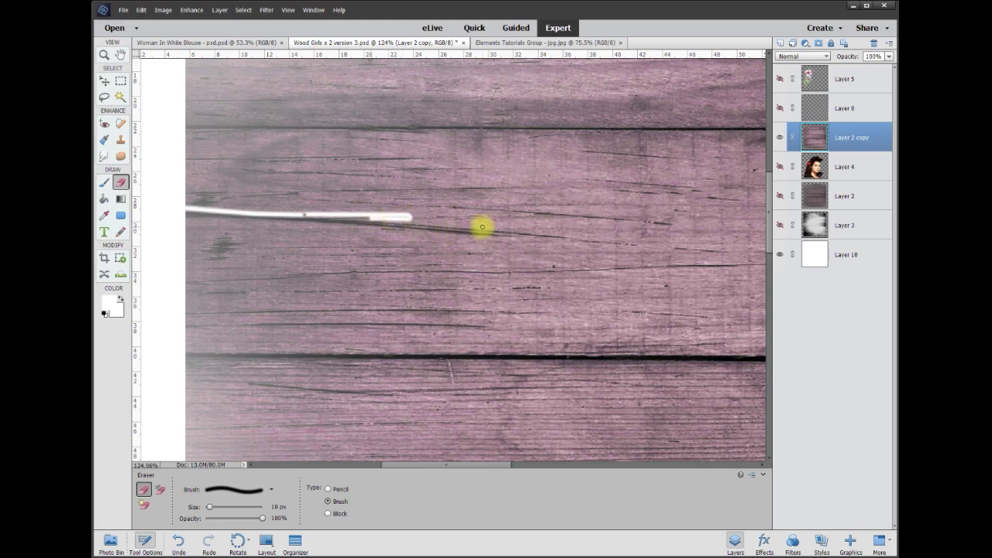
- Erase a thin outline along both sides of the diagonal crack in the second plank of Layer 2 copy
scroll(487, 229, up, 3)
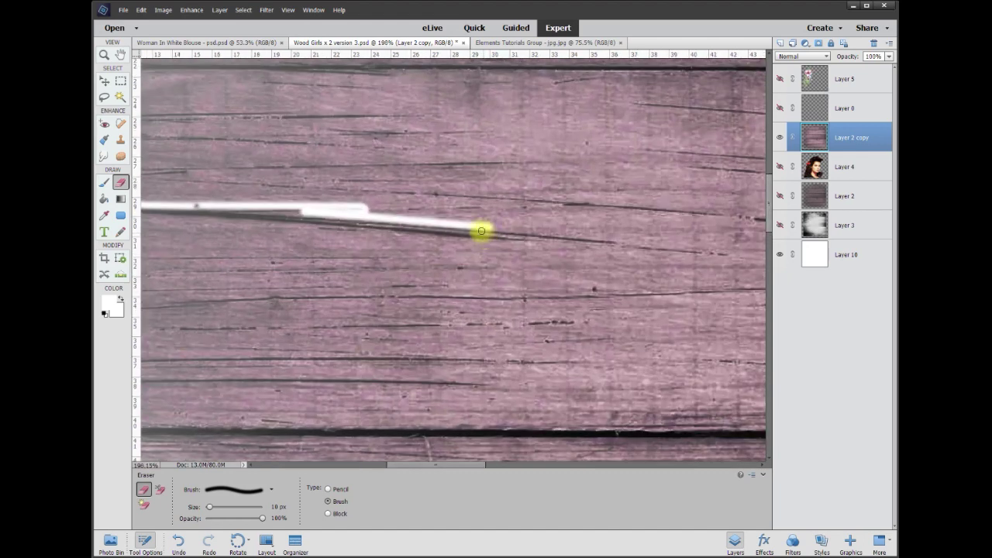
shift+click(624, 239)
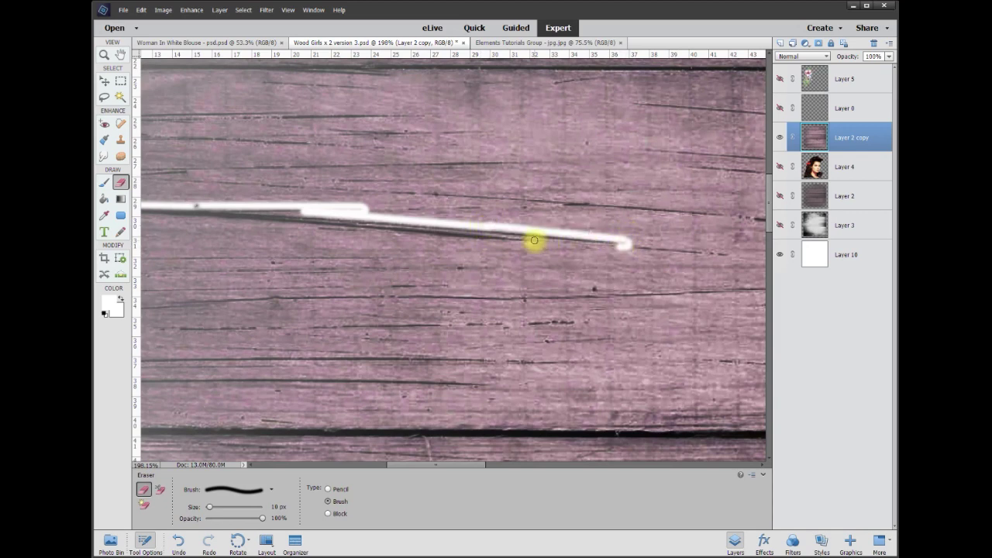
drag(534, 241, 523, 240)
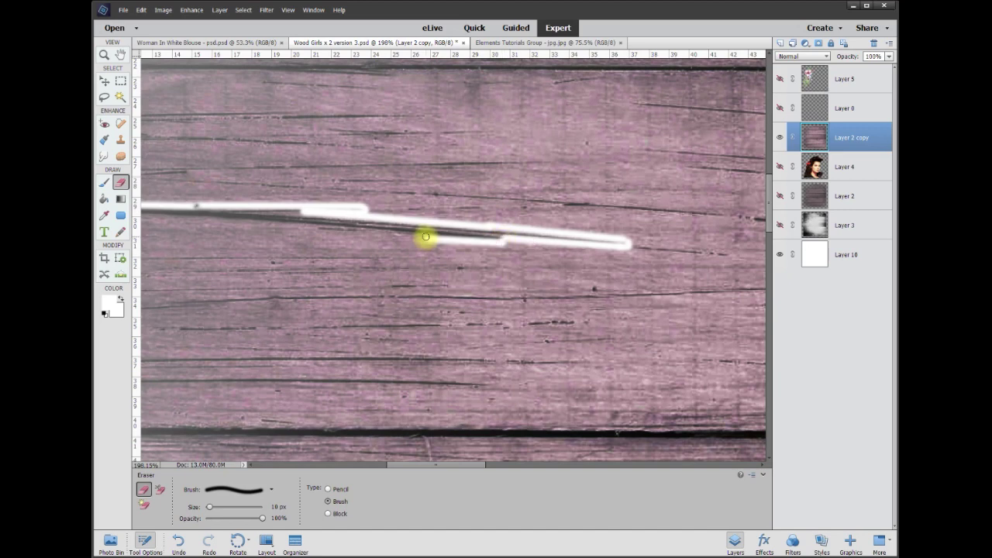
drag(425, 237, 143, 220)
drag(423, 464, 383, 464)
drag(394, 219, 253, 213)
- Erase along the upper and lower edges of the gap between the second and third planks, across the full width
mouse_move(253, 424)
mouse_down()
mouse_move(615, 426)
mouse_move(252, 439)
mouse_up()
drag(439, 464, 494, 465)
drag(274, 426, 761, 426)
drag(760, 441, 275, 440)
drag(465, 464, 554, 464)
drag(214, 427, 756, 428)
drag(220, 444, 723, 444)
drag(574, 464, 644, 464)
drag(277, 444, 403, 446)
drag(768, 217, 768, 229)
drag(403, 368, 698, 373)
drag(313, 349, 698, 351)
- Erase along the edges of the gap between the third and fourth planks
drag(769, 240, 771, 265)
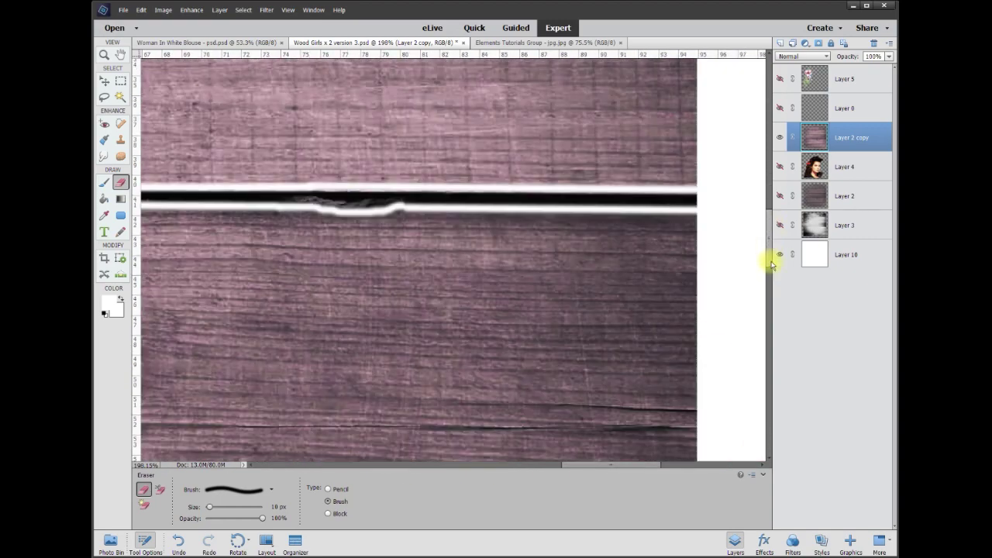
scroll(771, 265, down, 5)
mouse_move(348, 385)
mouse_down()
mouse_move(593, 398)
mouse_move(138, 398)
mouse_up()
mouse_move(464, 243)
mouse_down()
mouse_move(542, 244)
mouse_move(565, 227)
mouse_move(457, 232)
mouse_up()
scroll(492, 310, down, 5)
mouse_move(576, 331)
mouse_down()
mouse_move(532, 314)
mouse_move(364, 348)
mouse_up()
- Erase along the upper and lower edges of the gap between the fourth and fifth planks, from the right end to the left
drag(769, 302, 769, 347)
drag(144, 243, 697, 241)
drag(697, 256, 157, 260)
drag(769, 333, 769, 353)
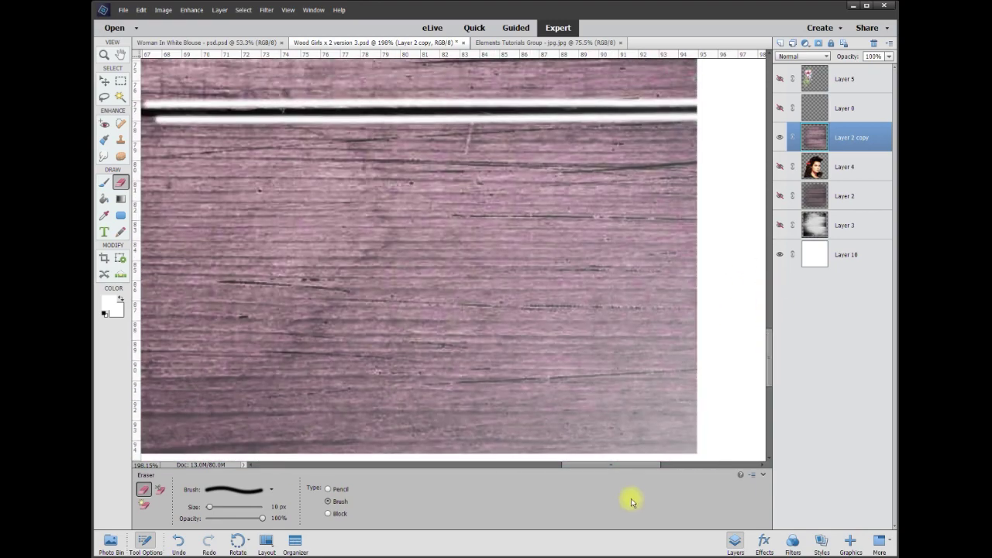
click(542, 465)
mouse_move(325, 281)
mouse_down()
mouse_move(314, 284)
mouse_move(321, 278)
mouse_up()
drag(761, 102, 144, 107)
drag(164, 126, 718, 124)
drag(527, 465, 562, 465)
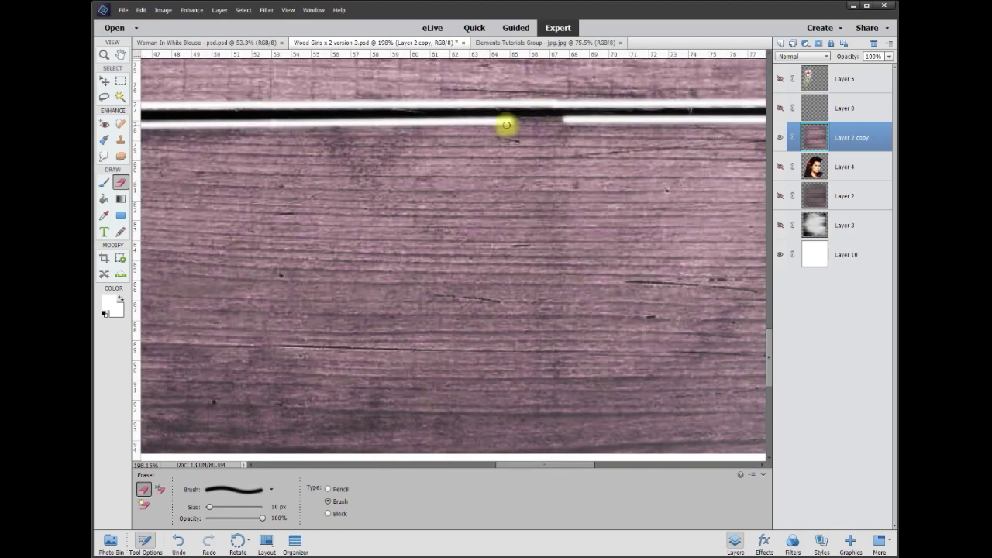
drag(506, 125, 564, 122)
drag(560, 465, 442, 457)
scroll(457, 271, down, 1)
drag(693, 124, 150, 124)
drag(687, 143, 137, 146)
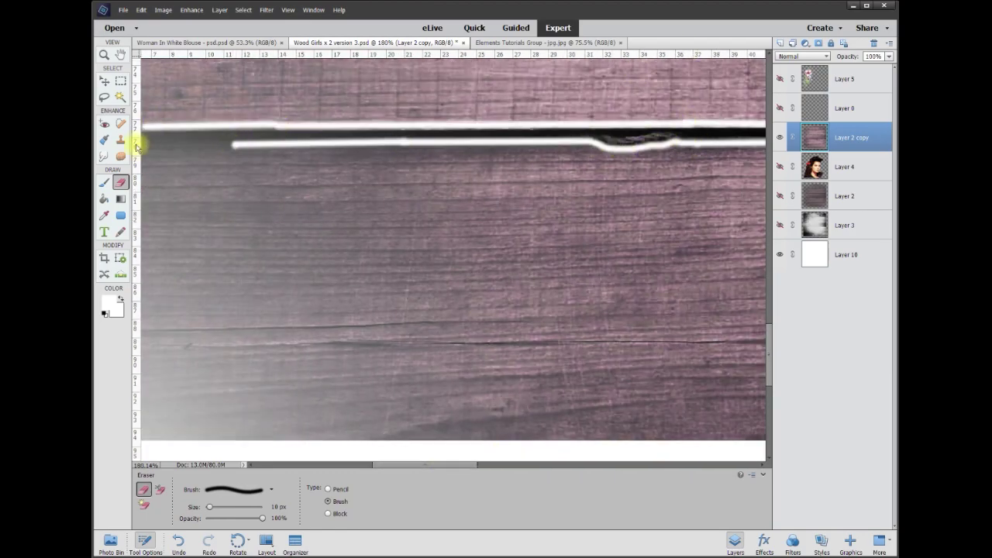
drag(457, 464, 391, 464)
drag(542, 126, 431, 127)
drag(536, 145, 436, 144)
- Finish erasing both edges of the gap between the third and fourth planks at the wood's left end
mouse_move(387, 465)
mouse_down()
mouse_move(487, 473)
mouse_move(463, 465)
mouse_up()
drag(768, 354, 768, 291)
mouse_move(146, 203)
mouse_down()
mouse_move(758, 200)
mouse_move(143, 186)
mouse_up()
drag(407, 465, 364, 465)
drag(411, 204, 316, 203)
drag(398, 184, 316, 183)
drag(768, 286, 768, 189)
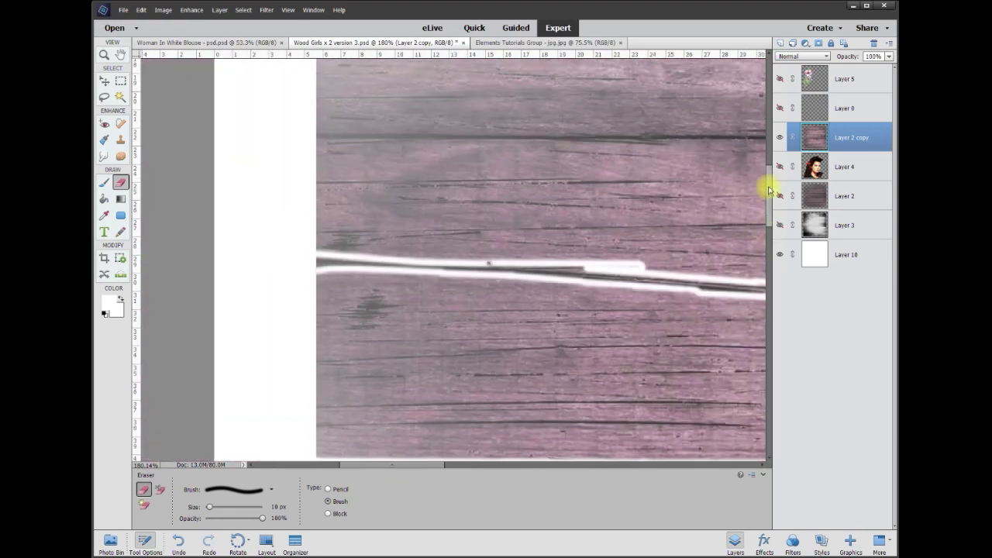
- Erase a ring around the small knot and the large round knot in the top plank
scroll(769, 189, up, 3)
mouse_move(318, 223)
mouse_down()
mouse_move(631, 224)
mouse_move(318, 221)
mouse_up()
scroll(431, 458, up, 5)
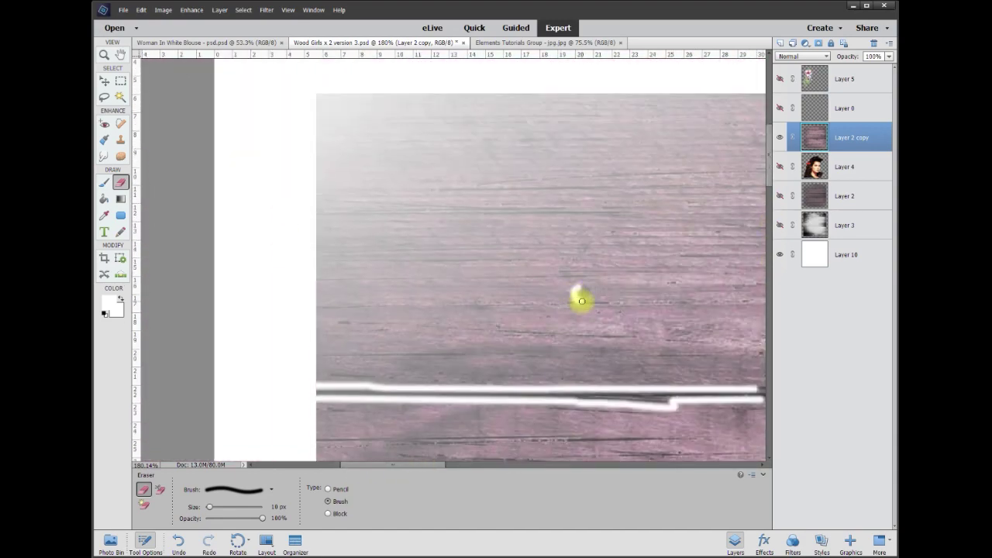
drag(582, 302, 587, 288)
drag(392, 465, 492, 465)
mouse_move(177, 387)
mouse_down()
mouse_move(763, 388)
mouse_move(177, 401)
mouse_up()
drag(539, 465, 619, 465)
mouse_move(460, 201)
mouse_down()
mouse_move(484, 240)
mouse_move(464, 200)
mouse_up()
- Erase along both edges of the gap beneath the top plank and around that plank's thin crack and right-hand knot
drag(292, 390, 760, 394)
mouse_move(407, 348)
mouse_down()
mouse_move(538, 350)
mouse_move(383, 348)
mouse_move(678, 353)
mouse_up()
drag(293, 403, 760, 403)
drag(599, 465, 651, 465)
mouse_move(431, 121)
mouse_down()
mouse_move(412, 153)
mouse_move(433, 120)
mouse_up()
drag(461, 388, 577, 388)
drag(577, 405, 453, 405)
- Finish erasing the lower edge of the gap between the third and fourth planks
drag(769, 186, 770, 240)
scroll(456, 319, down, 6)
scroll(473, 325, up, 5)
scroll(456, 325, down, 3)
drag(239, 305, 548, 304)
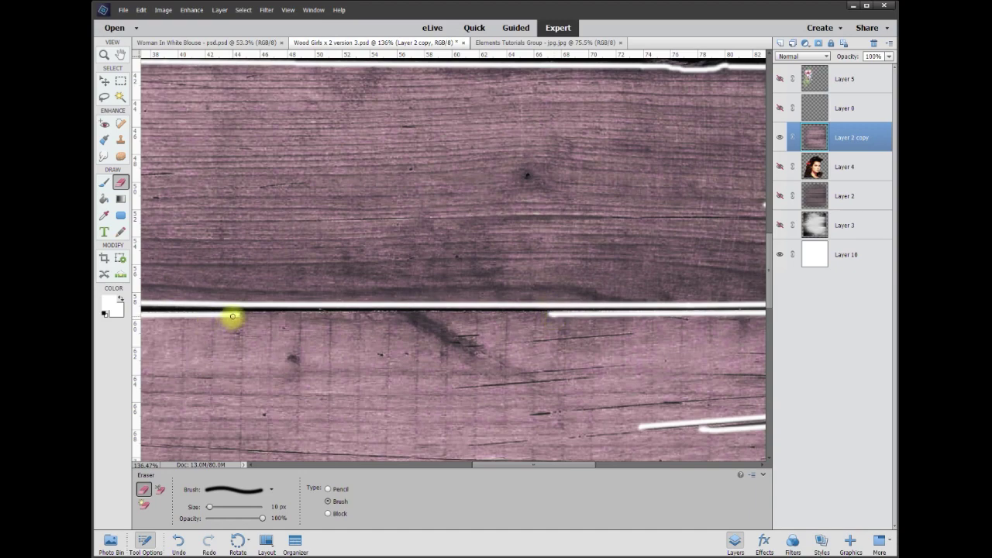
scroll(299, 333, down, 5)
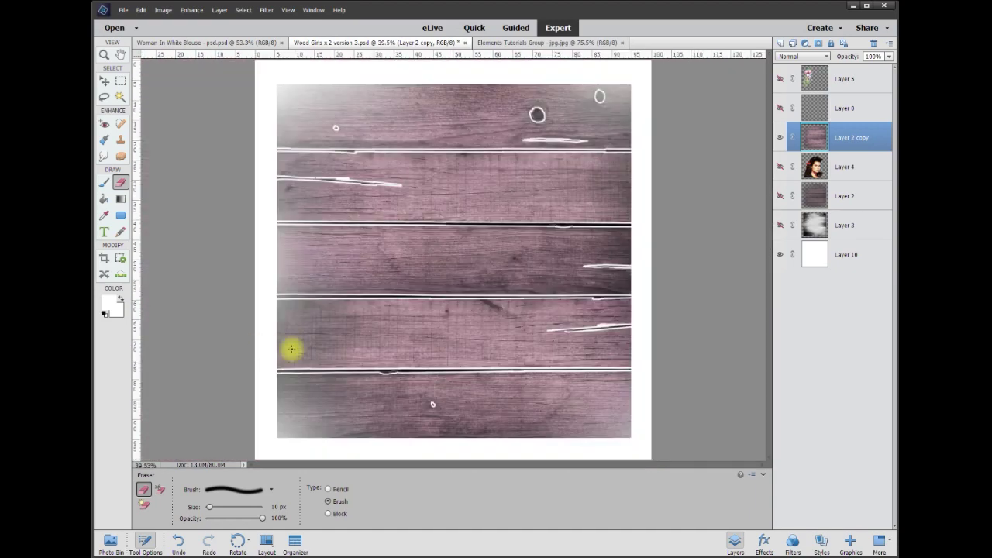
- Outline the top plank's wood from its left end to the small knot with the Polygonal Lasso and delete it
scroll(385, 87, up, 3)
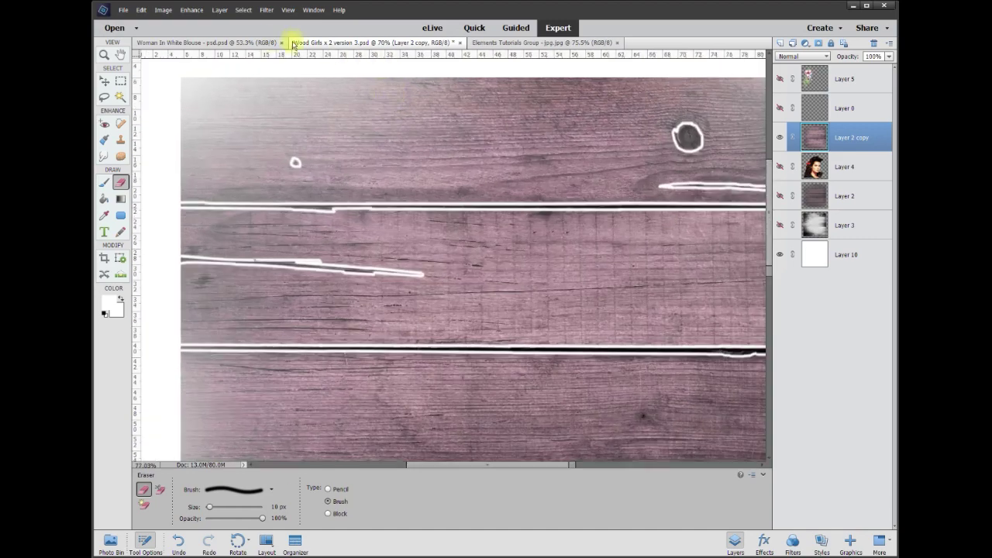
click(103, 97)
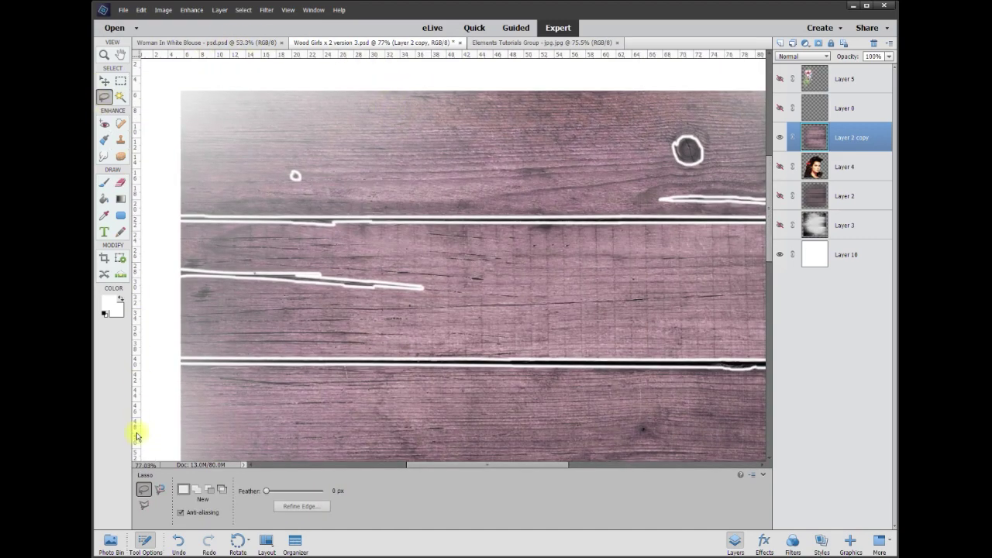
click(145, 508)
key(ctrl+plus)
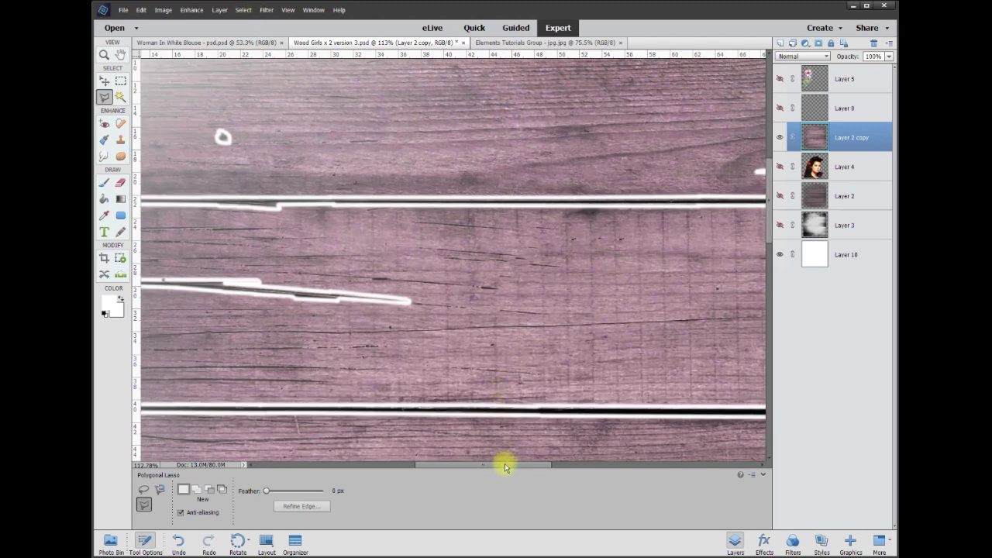
drag(504, 466, 461, 465)
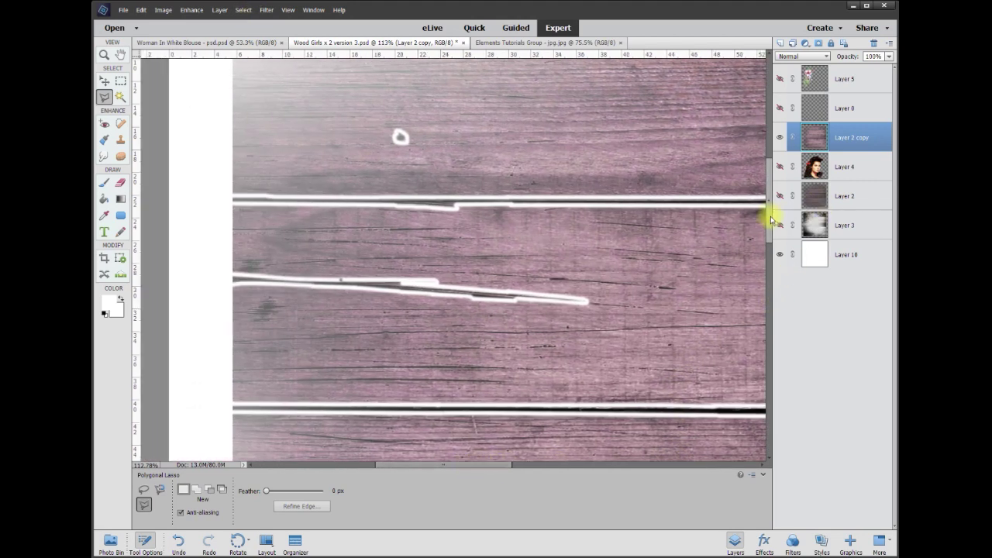
drag(771, 221, 773, 193)
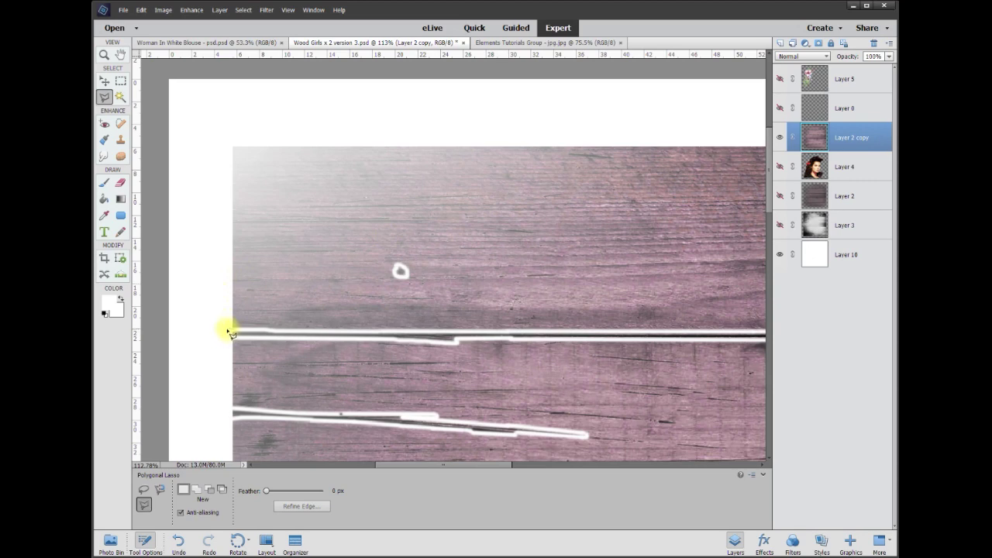
click(224, 145)
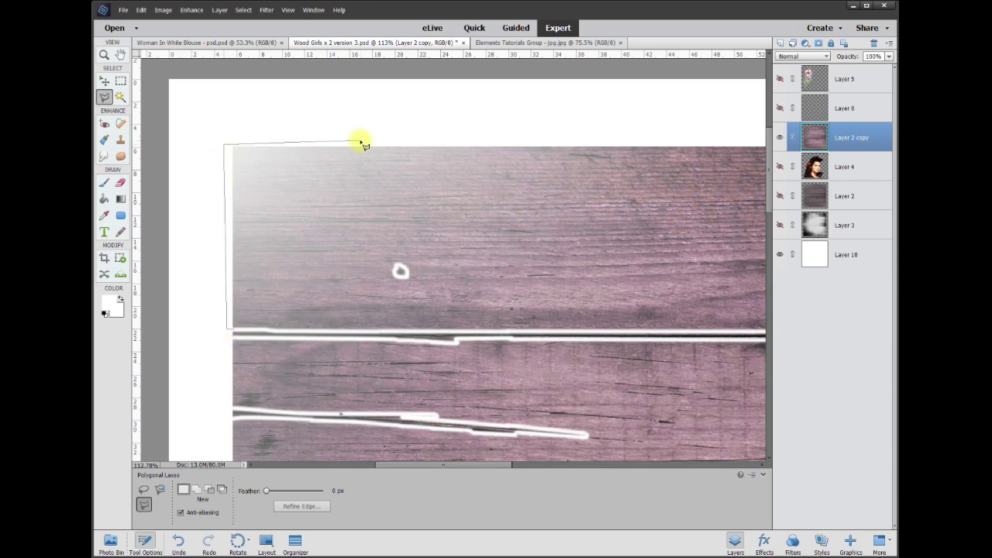
click(394, 141)
double_click(406, 332)
key(Delete)
- Select and delete the top plank's wood between the small and large knots, keeping the knots and the thin crack
click(411, 121)
click(395, 138)
click(403, 330)
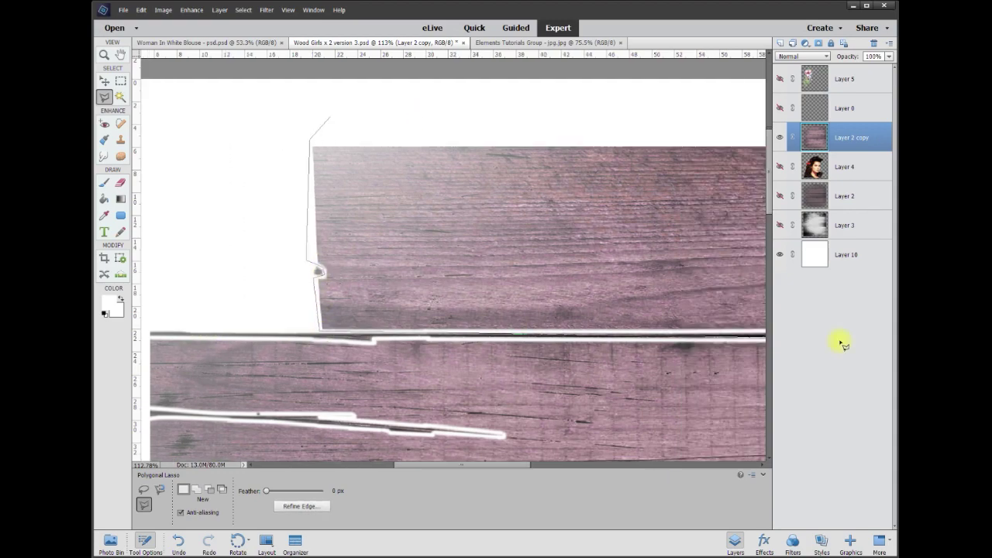
click(665, 333)
click(657, 310)
click(489, 306)
click(527, 299)
click(527, 254)
click(498, 227)
double_click(509, 142)
key(Delete)
- Select and delete the top plank's wood between the large knot, the thin crack and the right-hand knot
drag(509, 464, 551, 464)
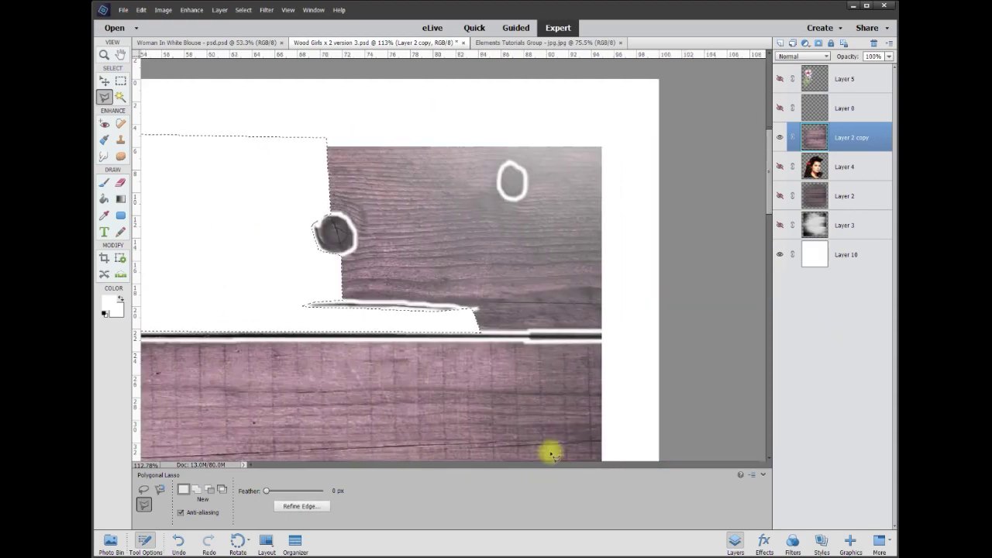
click(602, 140)
click(340, 299)
click(469, 308)
click(503, 182)
double_click(603, 155)
key(Delete)
- Select and delete the wood remaining at the top plank's right end
click(525, 192)
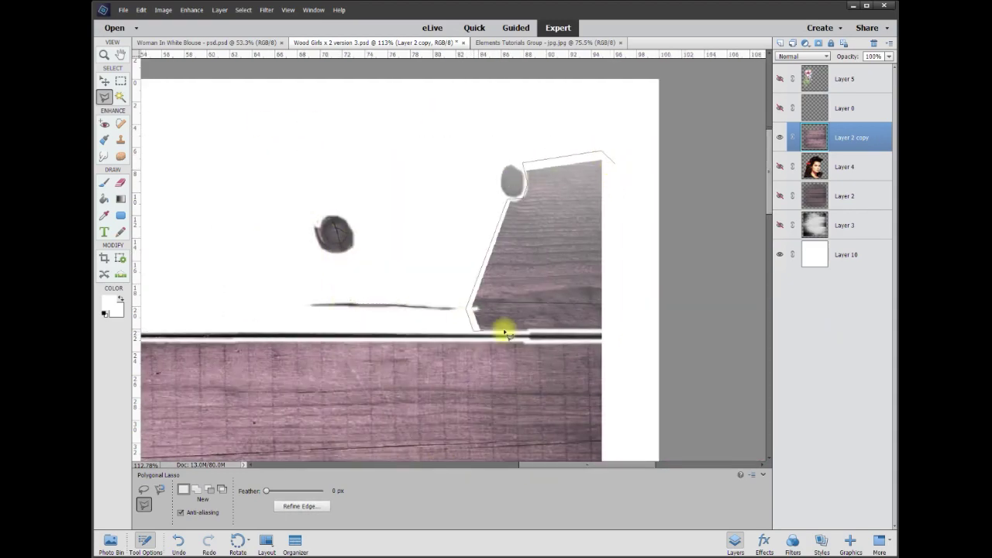
double_click(602, 338)
key(Delete)
- Select the second plank's wood around its long slanted crack and delete it, leaving the crack and plank gaps
click(223, 340)
click(218, 402)
click(246, 411)
click(400, 416)
click(583, 436)
click(469, 430)
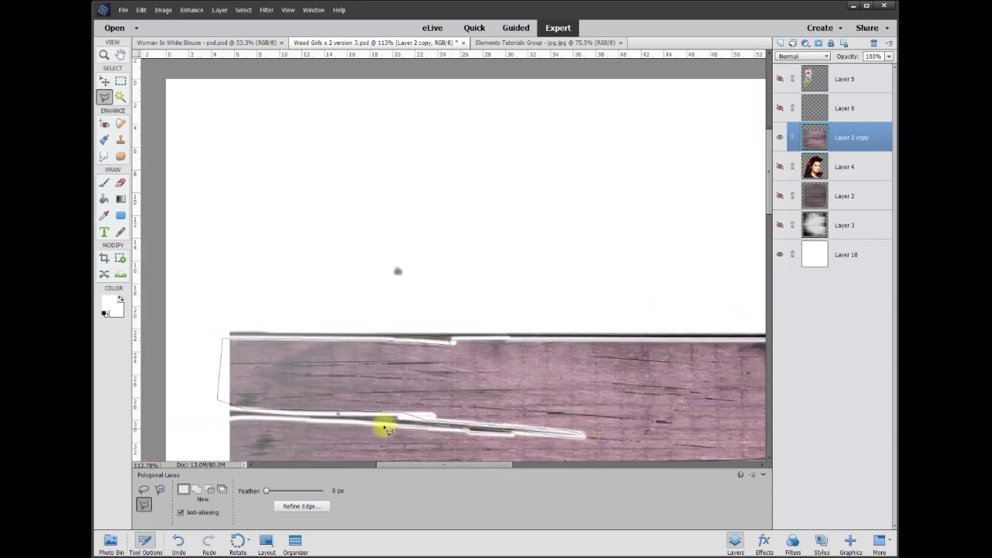
click(221, 422)
click(216, 295)
click(551, 294)
double_click(560, 109)
key(Delete)
- Select the third plank's wood around the crack at its right end and delete it
click(564, 305)
click(229, 300)
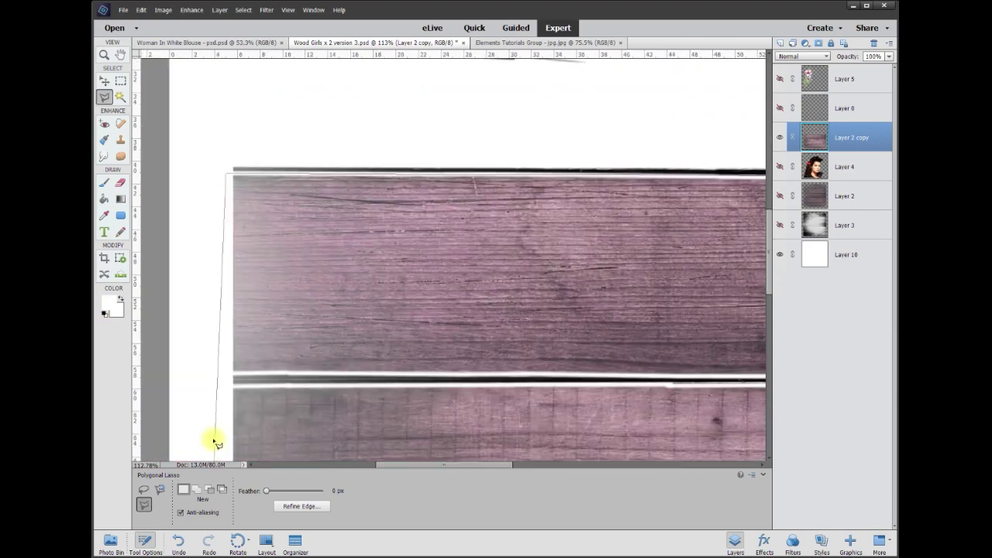
click(216, 375)
click(540, 376)
click(533, 298)
click(399, 292)
double_click(540, 288)
key(Delete)
- Select the fourth plank's wood around its slanted right-hand crack and delete it
click(542, 380)
click(367, 237)
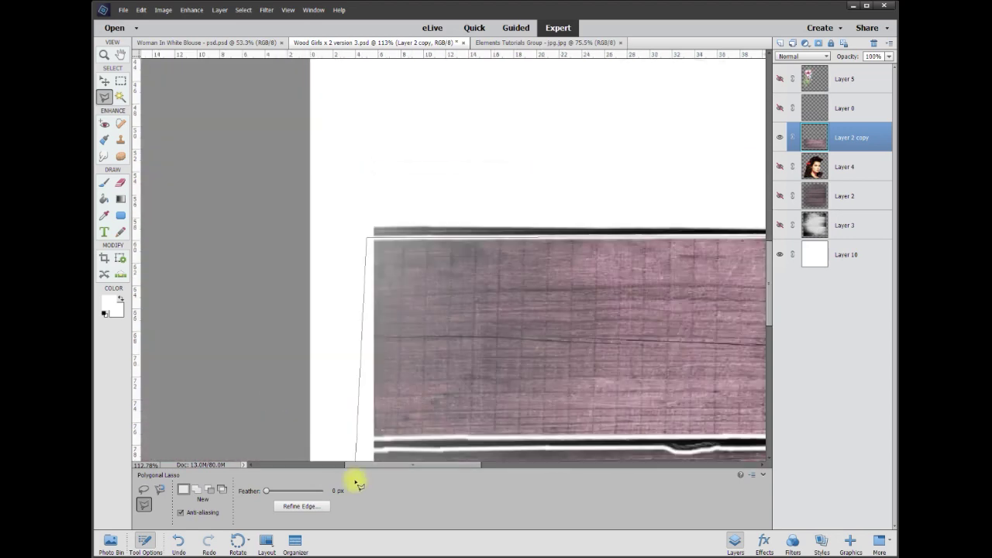
click(355, 371)
click(729, 363)
click(731, 249)
click(536, 262)
click(487, 262)
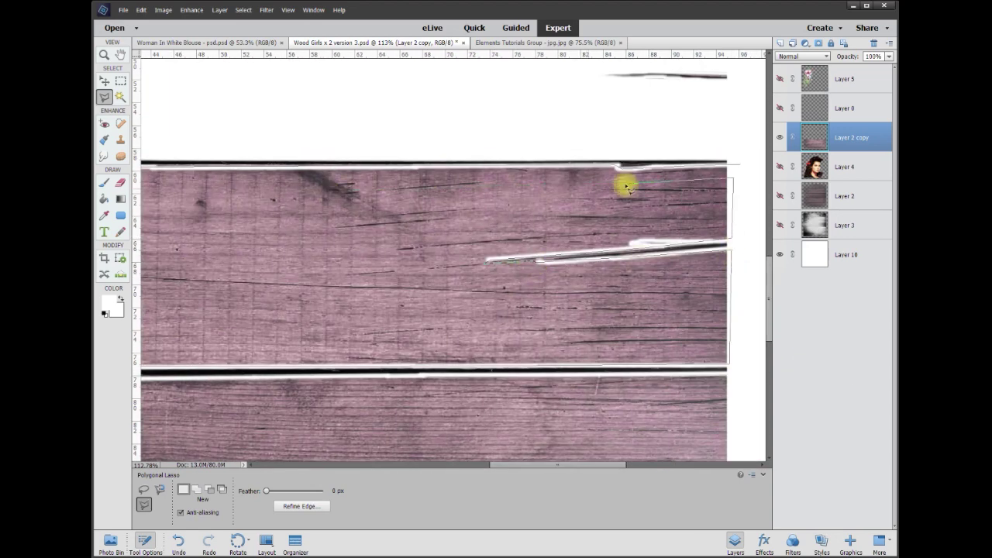
double_click(627, 186)
key(Delete)
- Select and delete the bottom plank's left part and upper right area, keeping its small knot
click(271, 102)
click(274, 297)
click(367, 293)
click(365, 188)
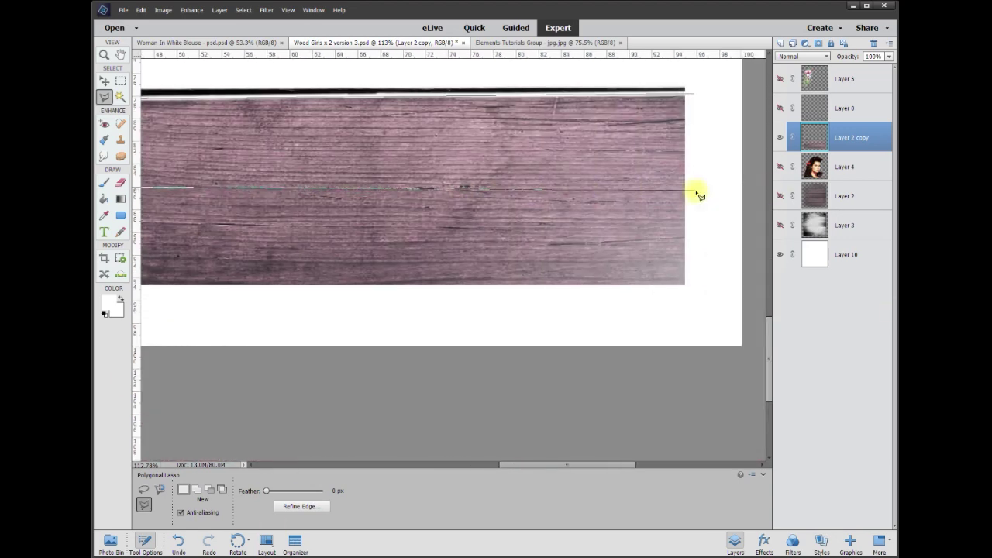
double_click(696, 191)
key(Delete)
- Select and delete the remaining lower right wood of the bottom plank, then clear the selection
click(703, 200)
click(697, 186)
click(348, 180)
click(333, 286)
click(613, 312)
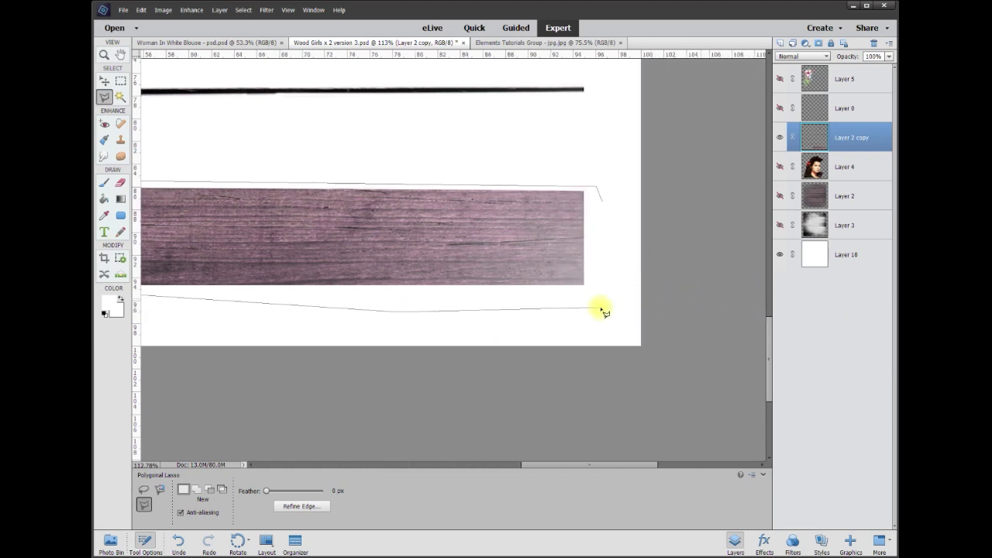
double_click(604, 310)
key(Delete)
key(ctrl+0)
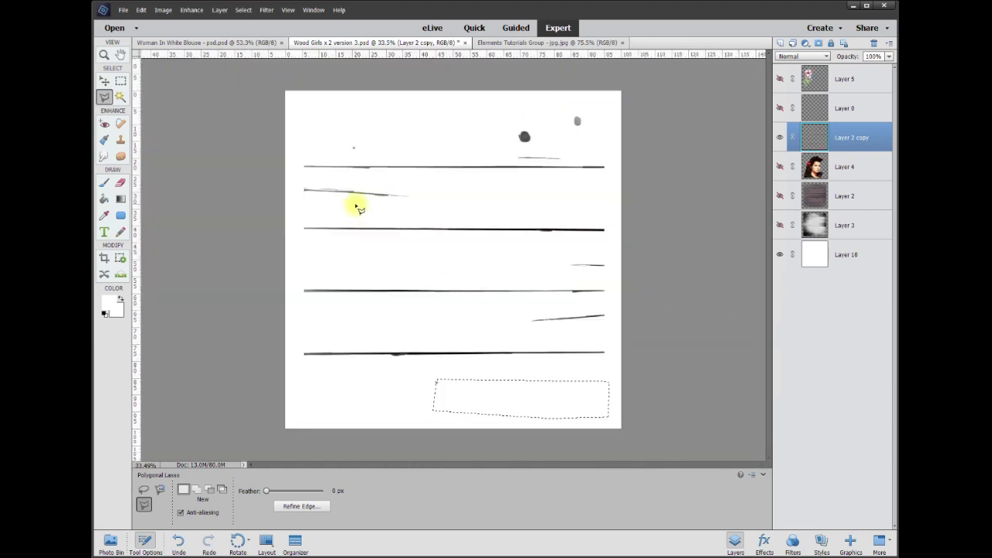
key(ctrl+d)
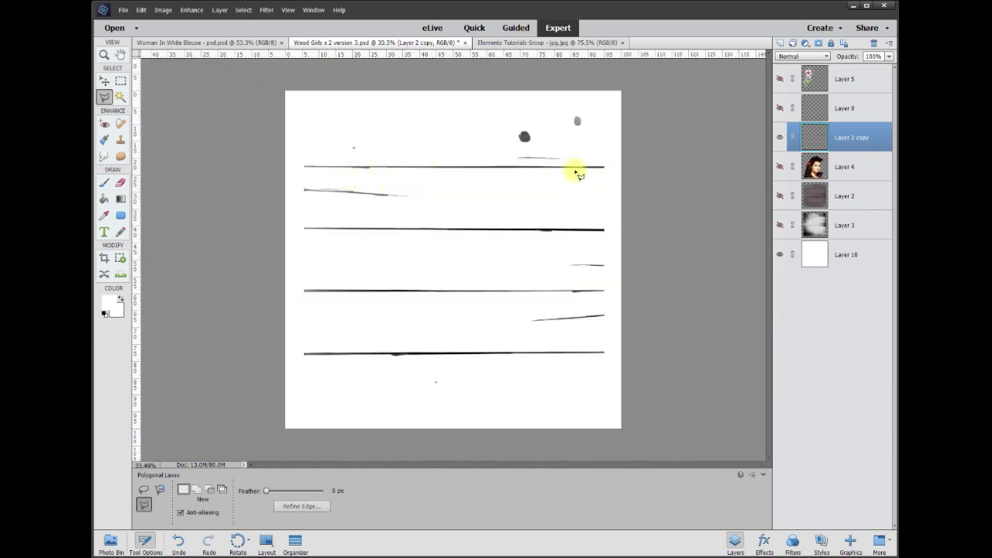
- Show the woman's portrait on Layer 4 and the wood on Layer 2
click(112, 82)
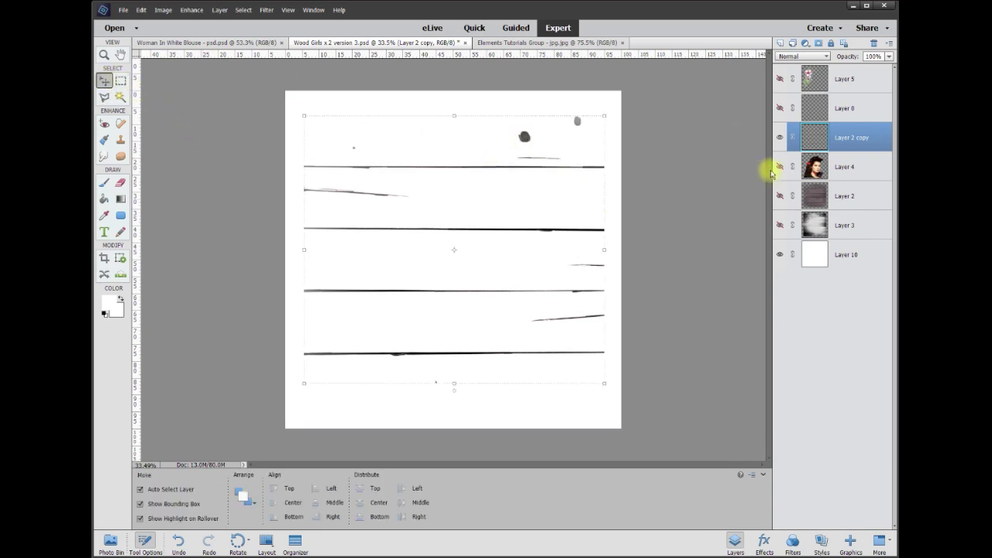
click(779, 167)
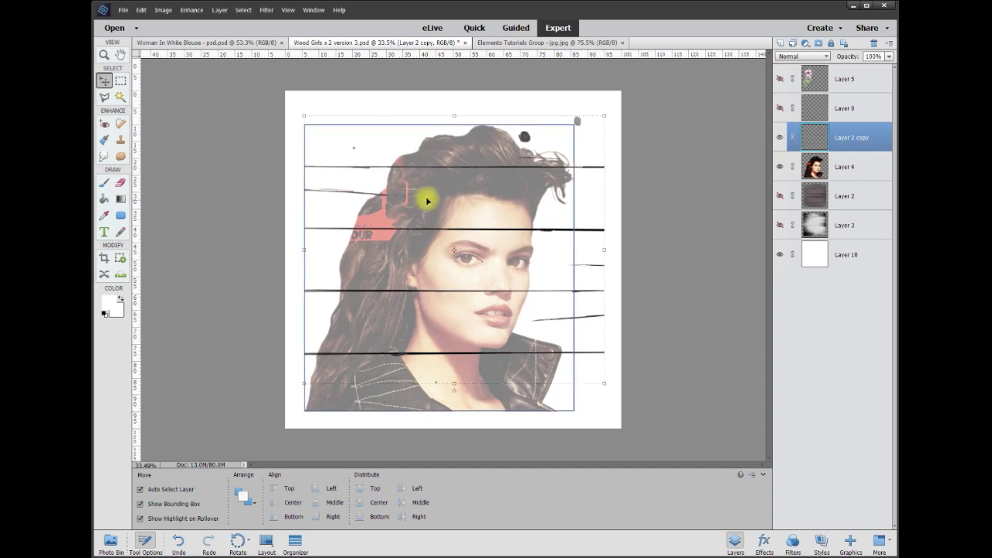
click(779, 197)
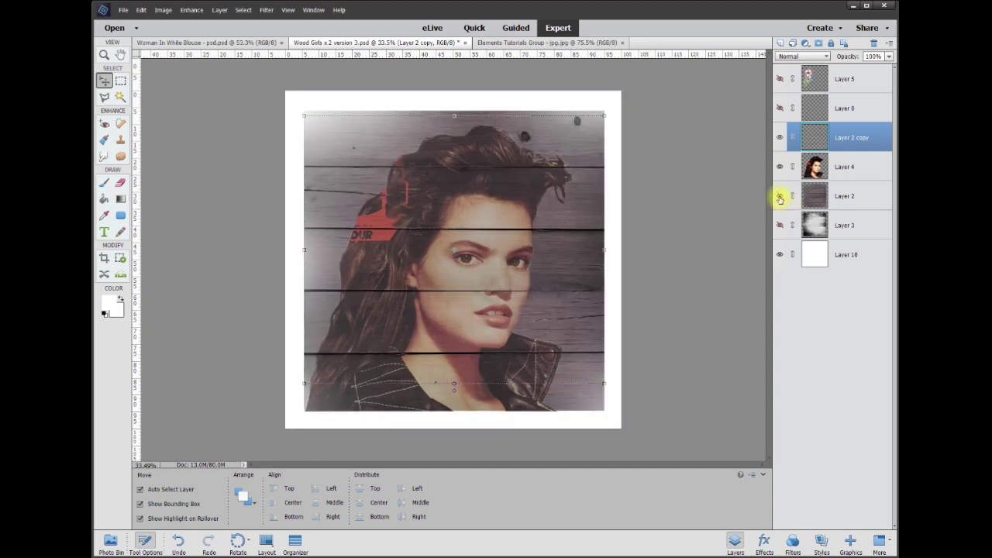
- Set the foreground color to black and fill the background Layer 10 with it
click(821, 251)
click(112, 318)
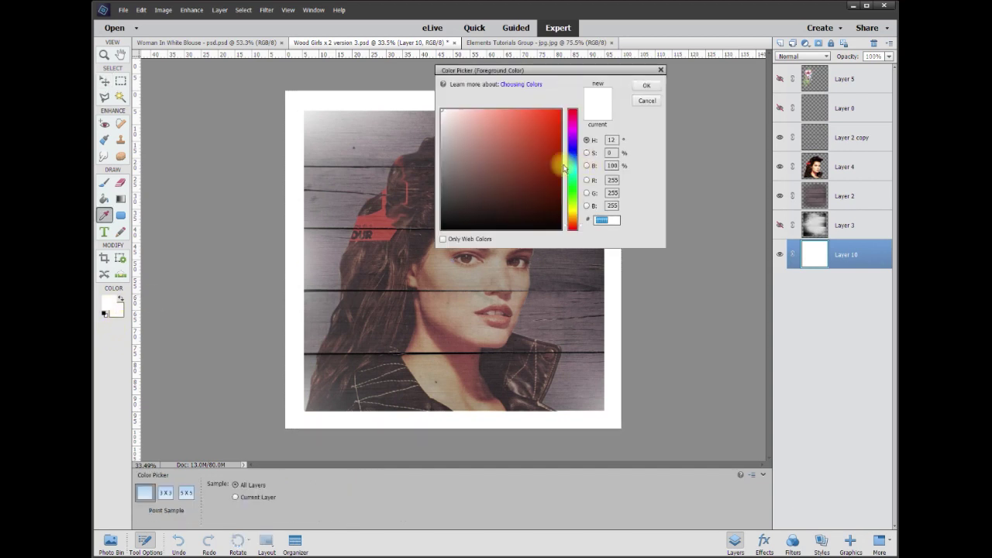
click(502, 200)
click(647, 86)
key(v)
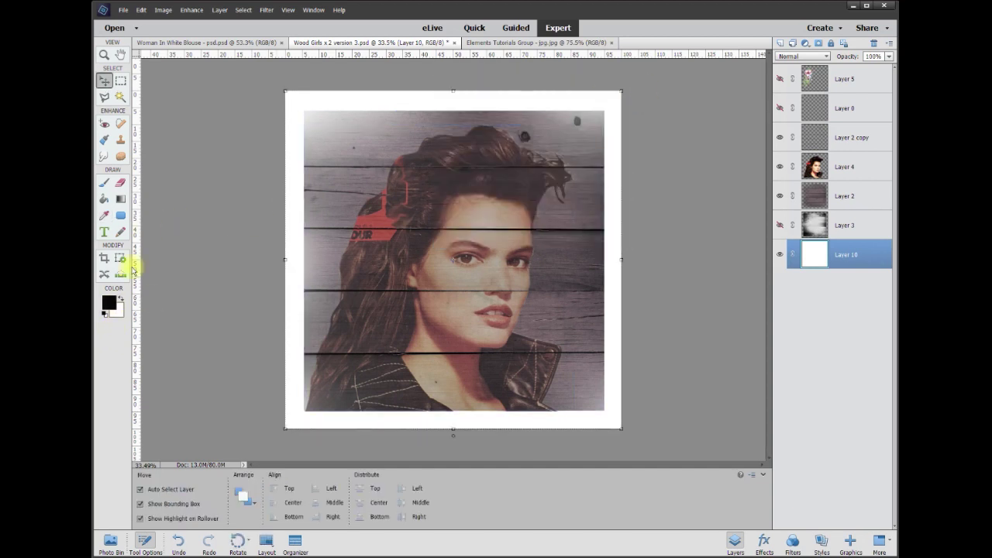
click(104, 200)
click(293, 231)
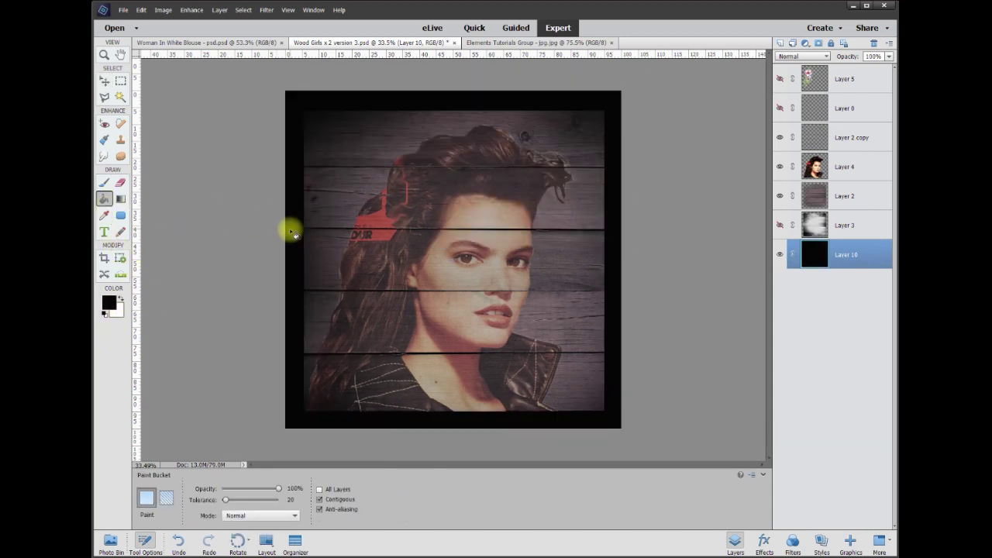
click(105, 87)
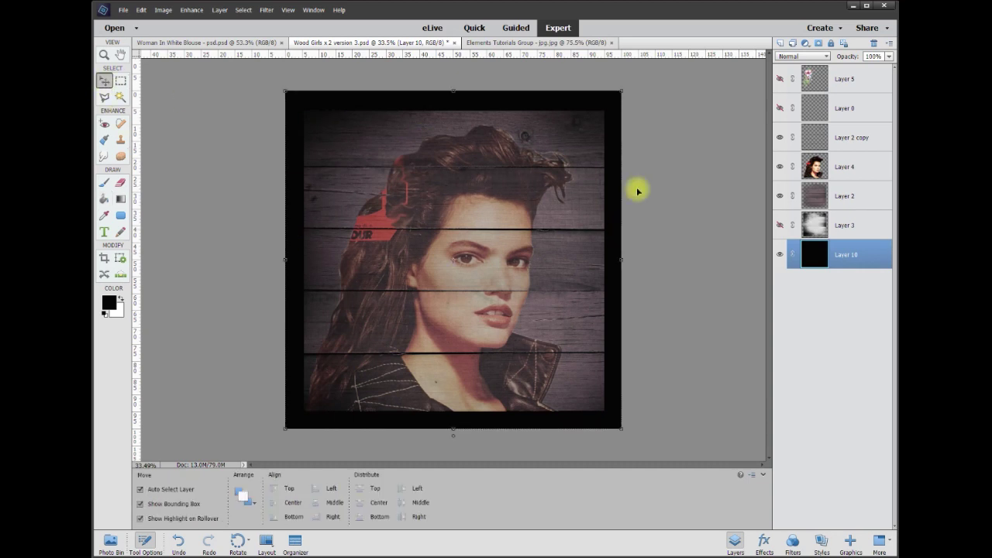
- Show the cloudy texture on Layer 3 and the flowers on Layer 5
scroll(731, 228, up, 1)
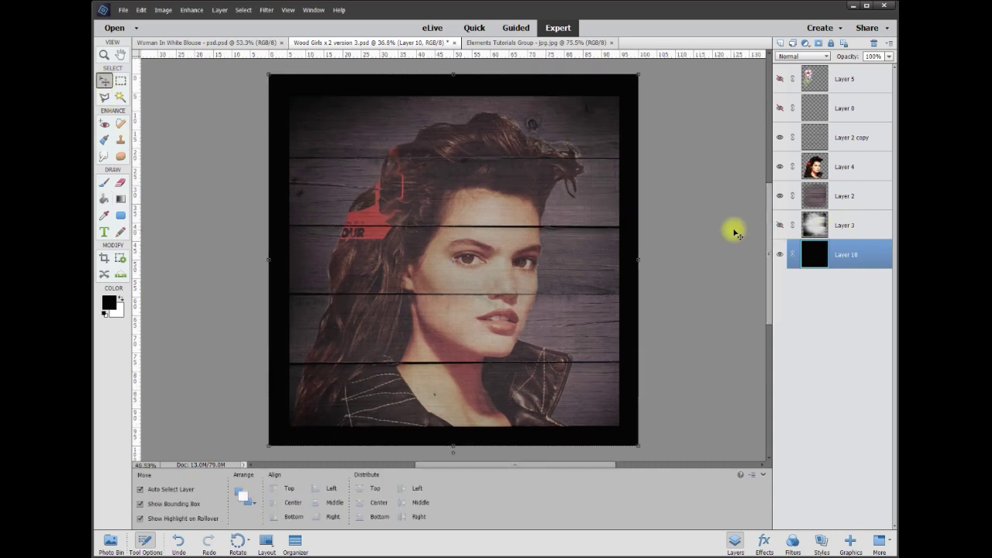
click(779, 224)
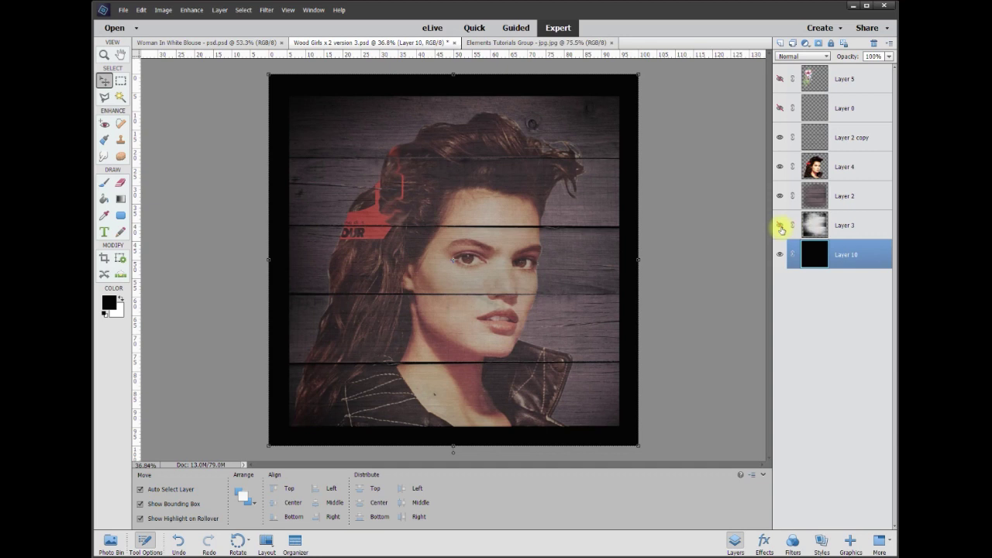
click(780, 226)
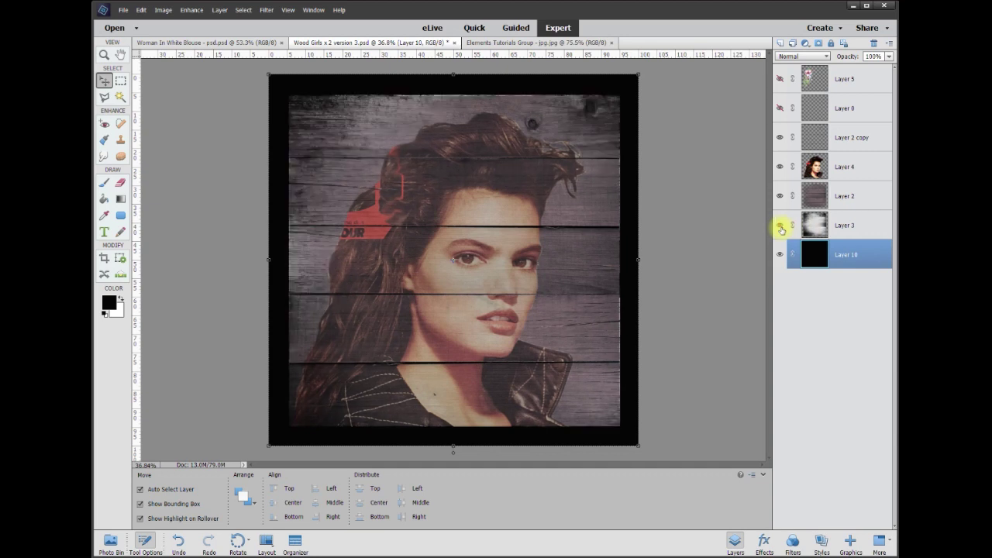
click(780, 80)
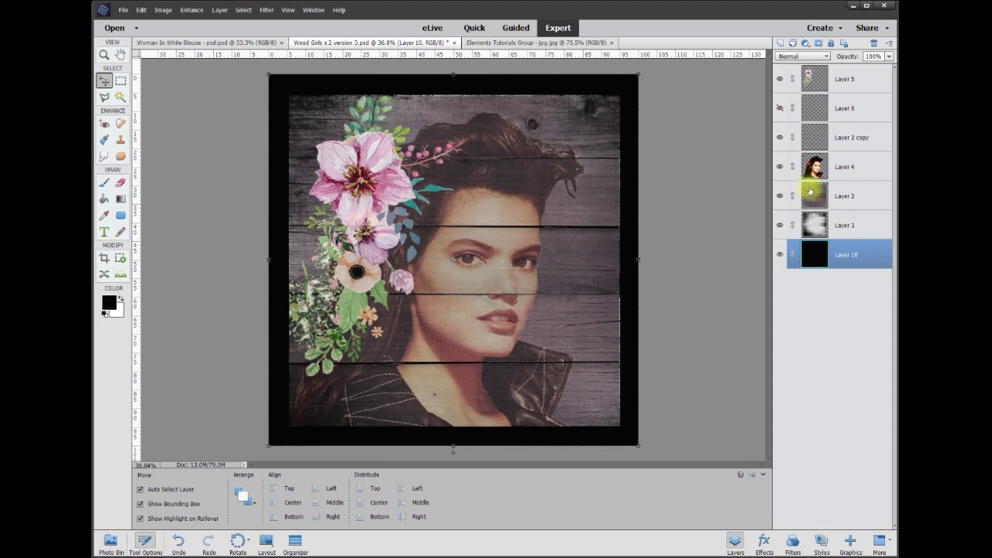
- Toggle Layer 2 copy off and on to compare the portrait with and without the extracted plank gaps
click(779, 138)
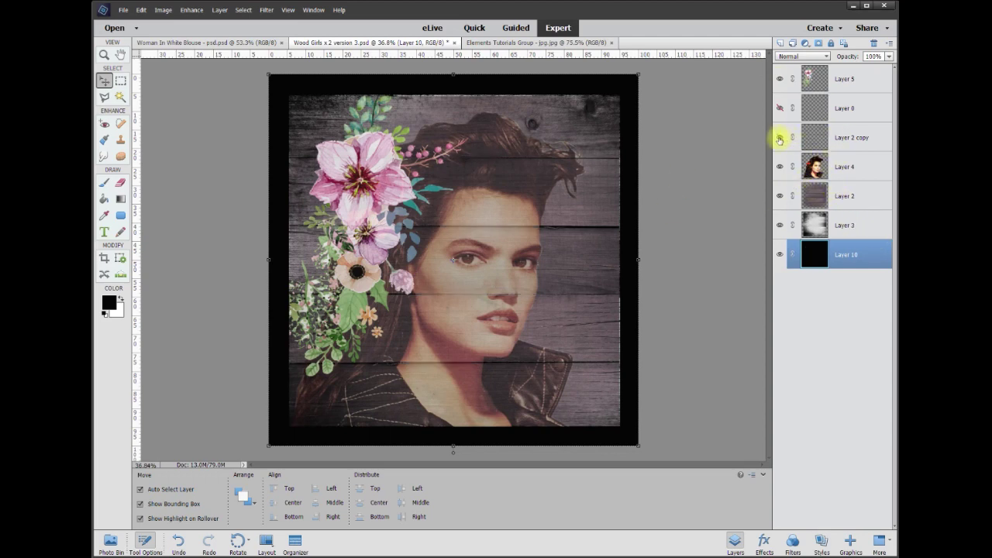
click(780, 138)
click(780, 138)
click(780, 138)
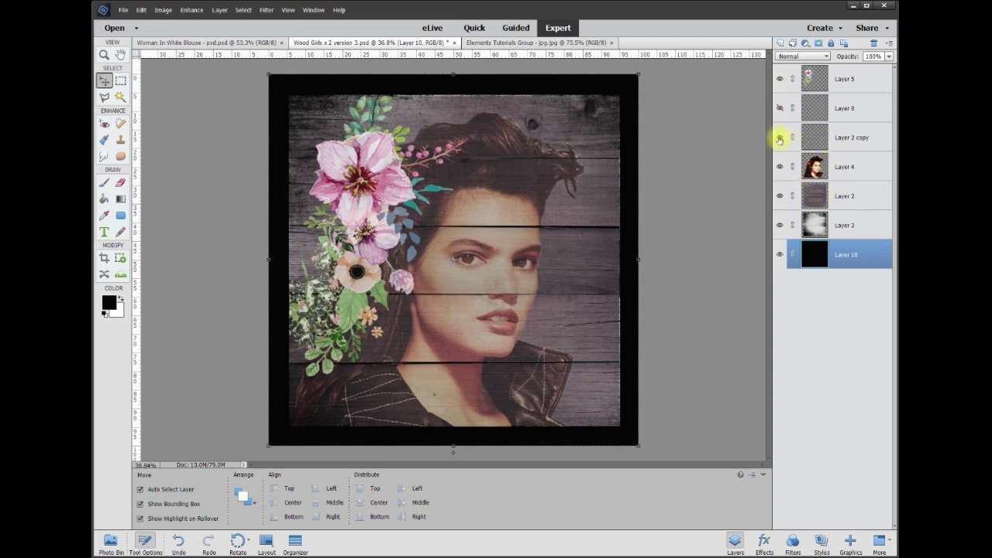
click(780, 138)
click(779, 138)
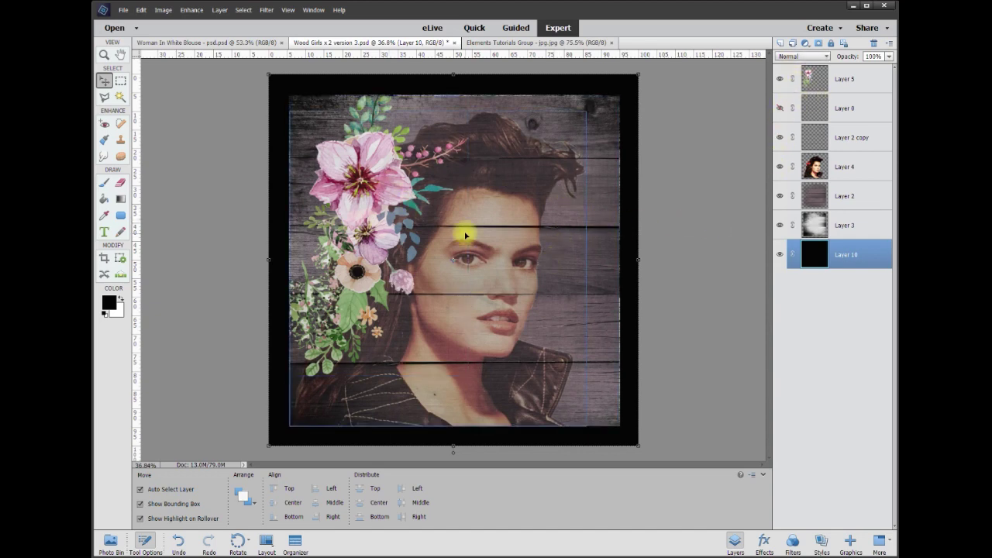
scroll(516, 214, up, 2)
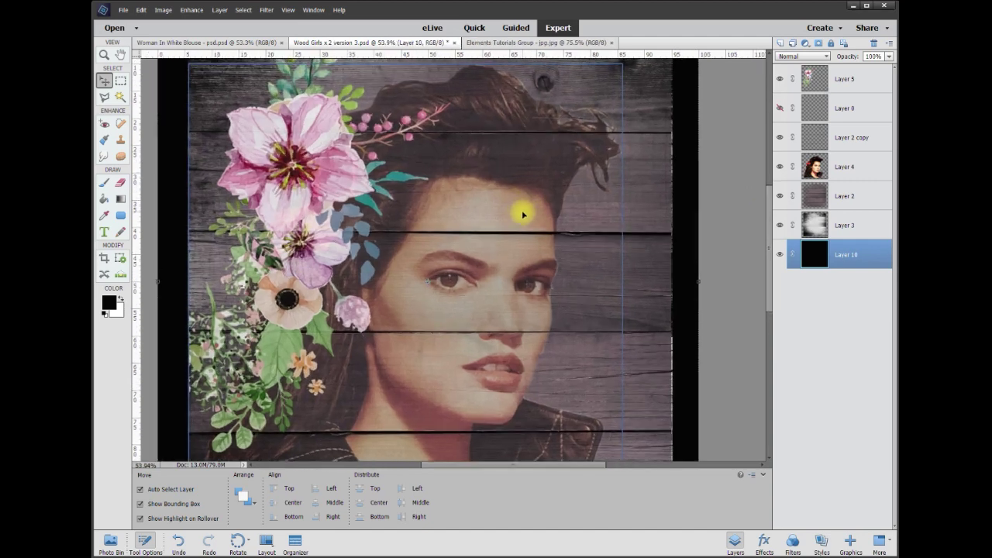
- Examine the plank gaps across the woman's face up close by repeatedly hiding and showing Layer 2 copy
scroll(524, 214, up, 1)
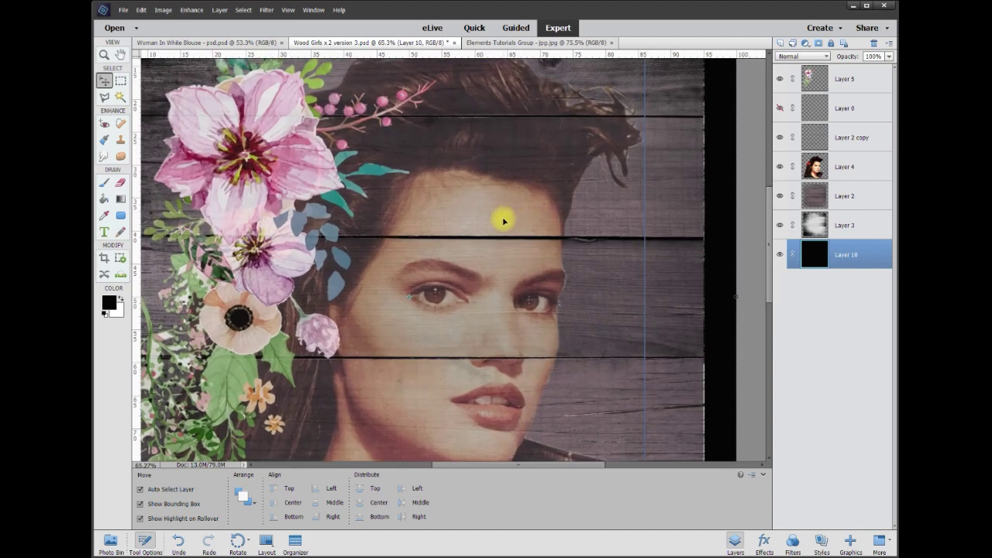
click(781, 139)
click(782, 139)
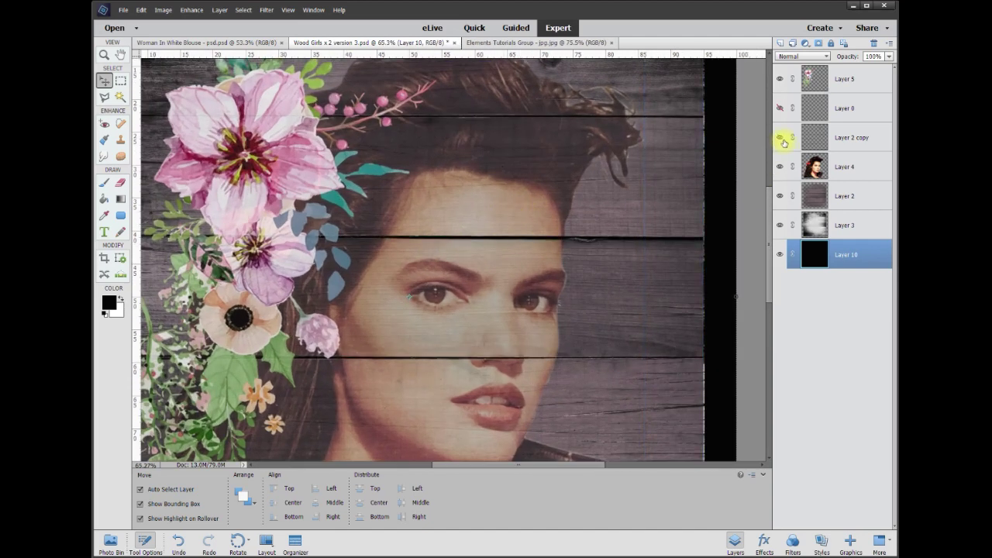
click(782, 138)
click(781, 138)
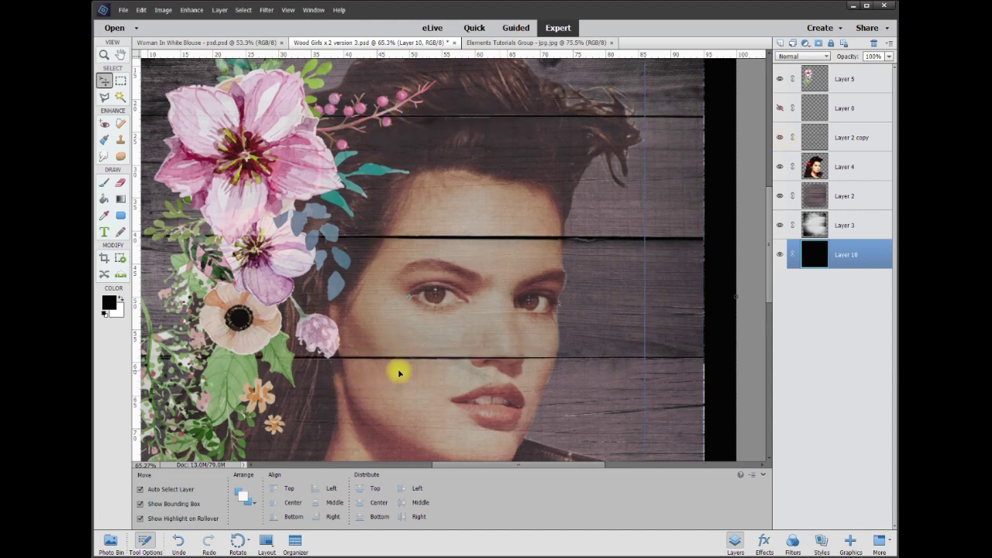
click(781, 138)
click(784, 140)
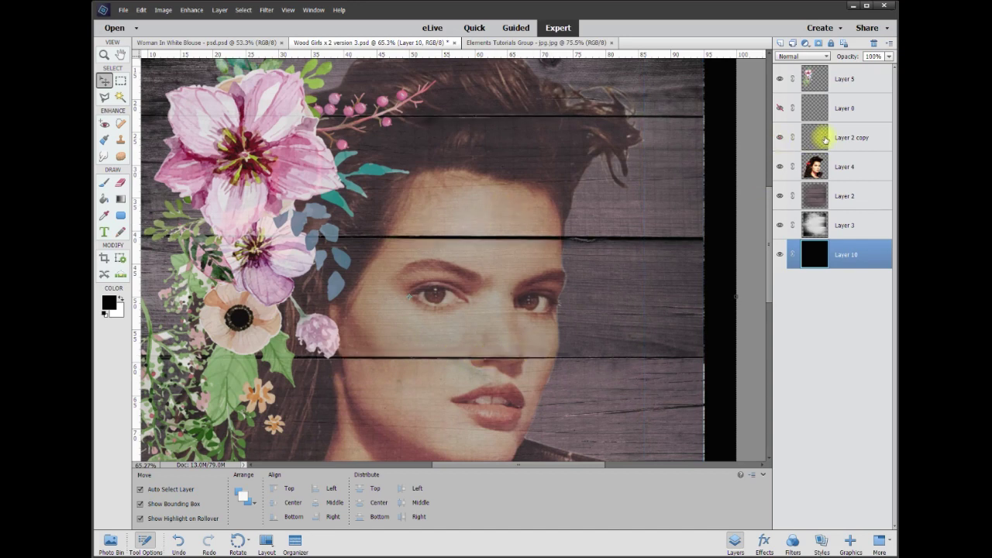
- Lower the opacity of Layer 2 copy to 75%
click(860, 130)
click(889, 58)
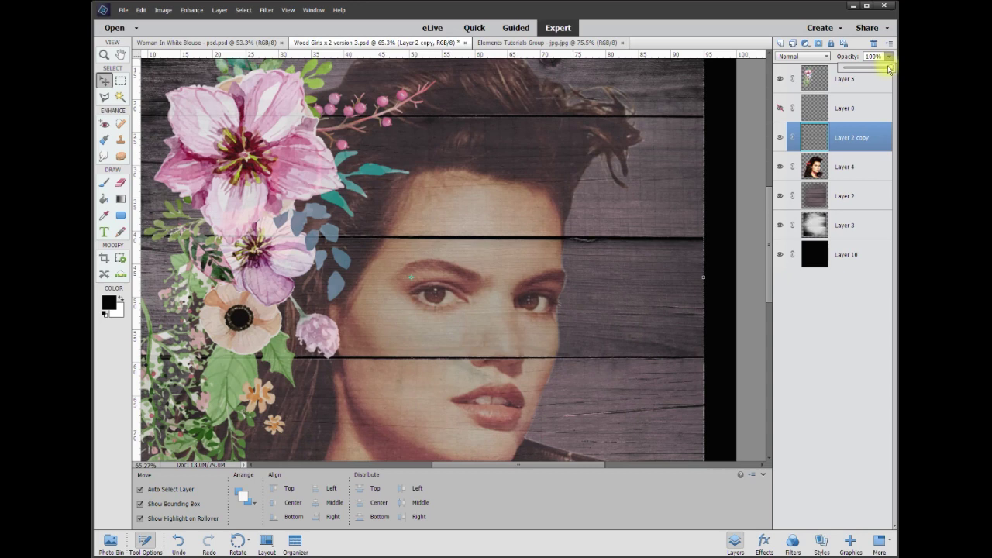
mouse_move(884, 70)
mouse_down()
mouse_move(847, 68)
mouse_move(891, 67)
mouse_move(869, 71)
mouse_up()
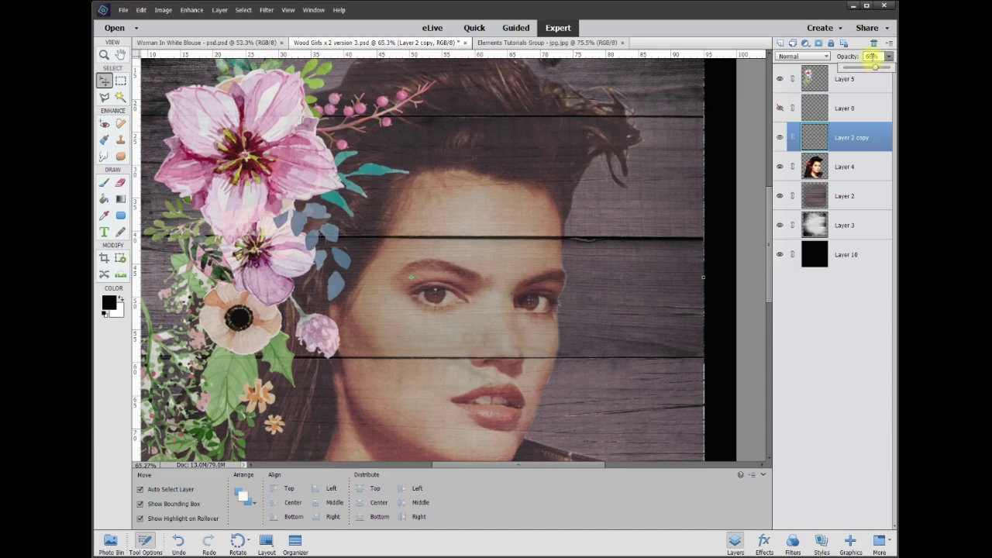
drag(874, 61, 878, 63)
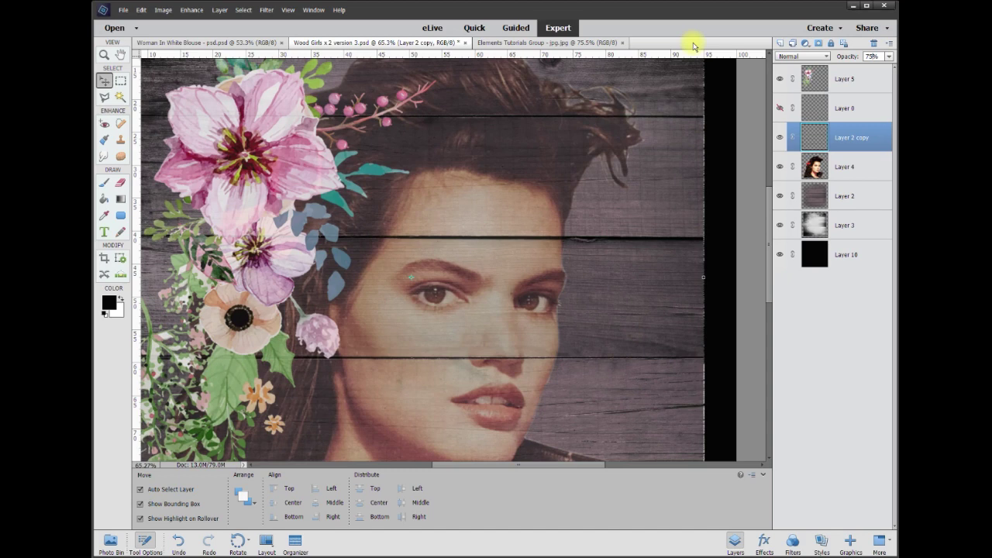
- Hide the wood on Layer 2 and the texture on Layer 3, and toggle Layer 2 copy to examine its isolated gaps and cracks
scroll(592, 348, down, 3)
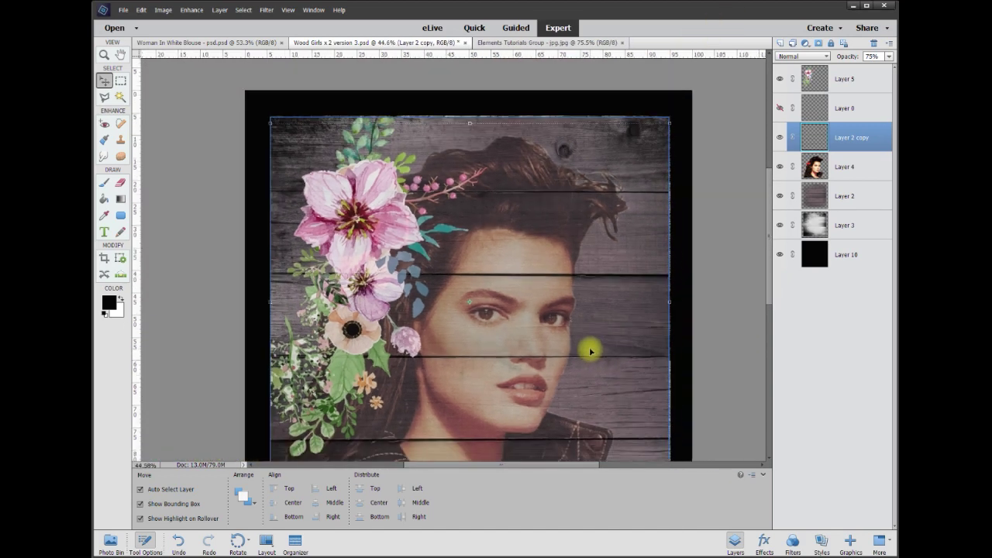
drag(769, 261, 769, 277)
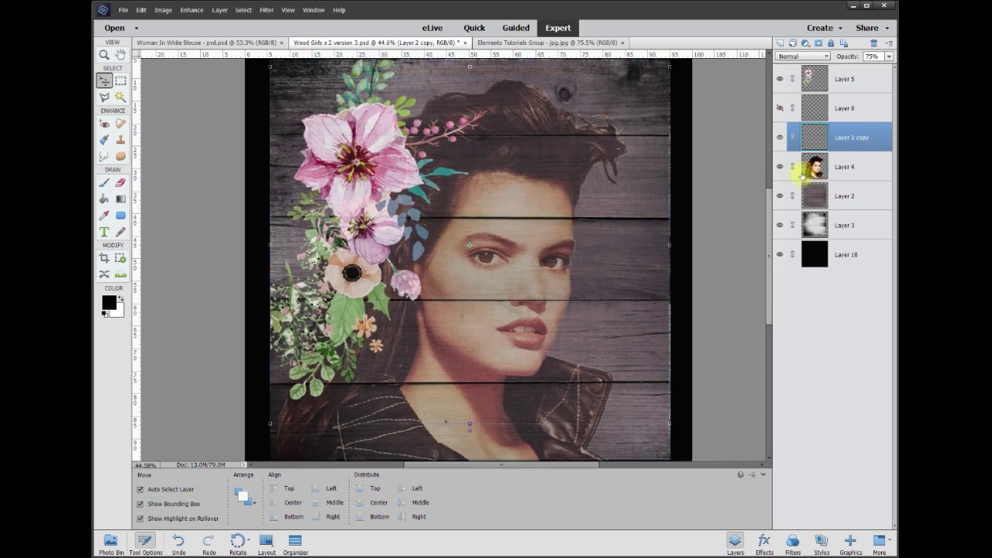
click(779, 197)
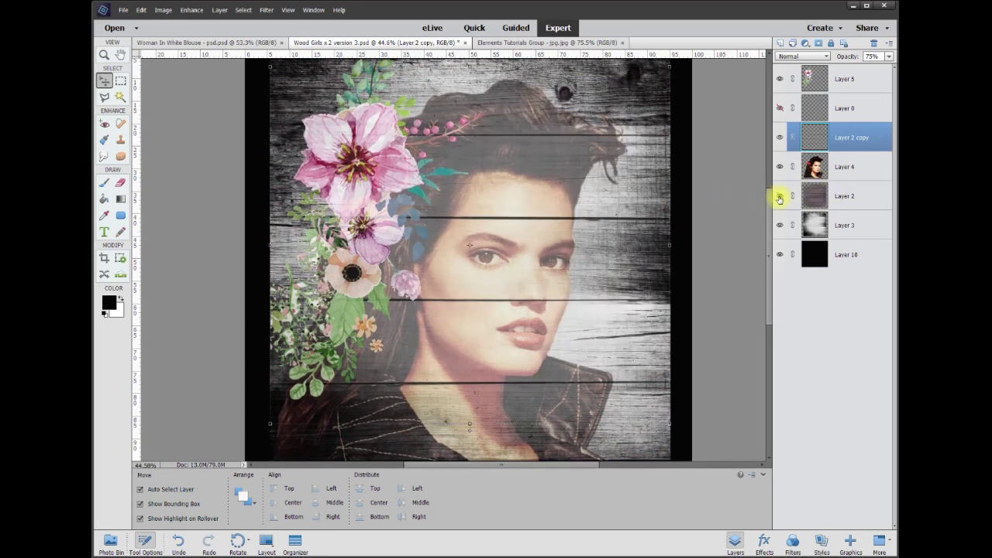
click(779, 197)
click(781, 223)
click(781, 196)
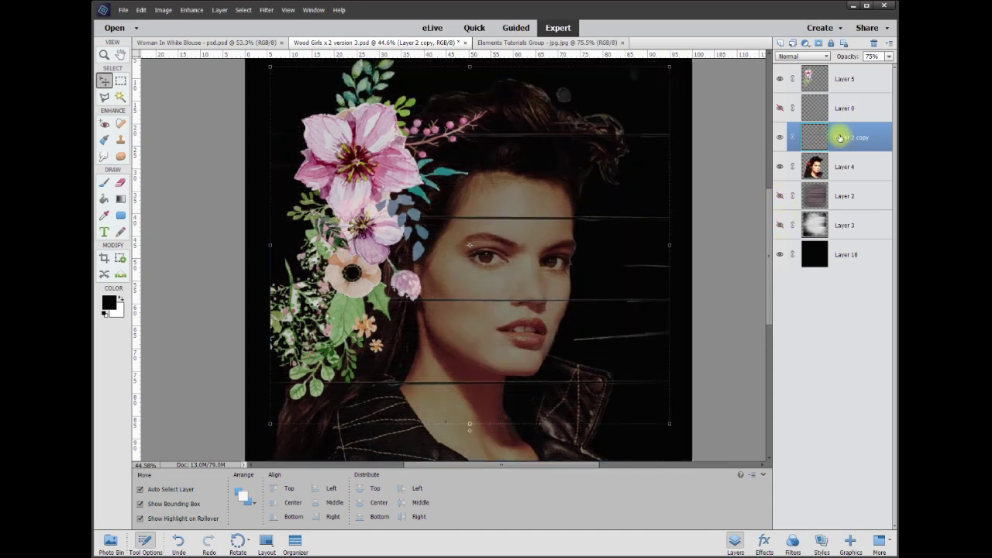
click(781, 138)
click(780, 138)
click(780, 138)
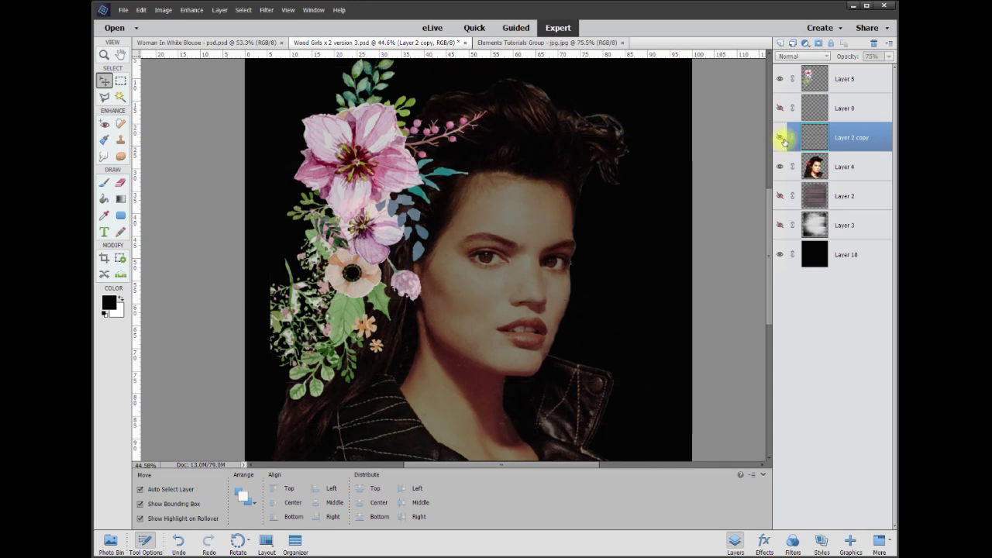
- Show Layer 2, Layer 3 and Layer 2 copy again to view the full composite, and deselect all layers
click(779, 197)
click(780, 225)
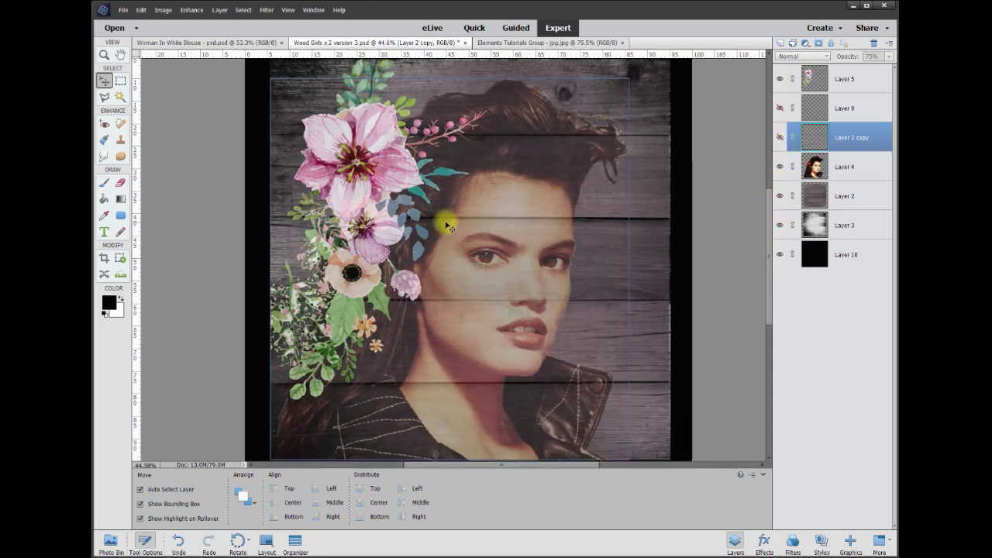
click(780, 137)
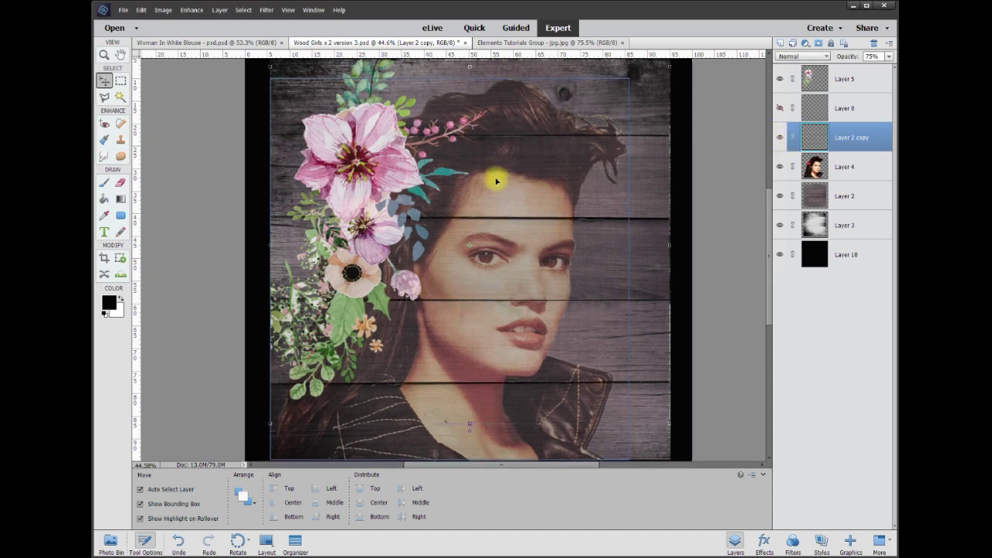
click(719, 339)
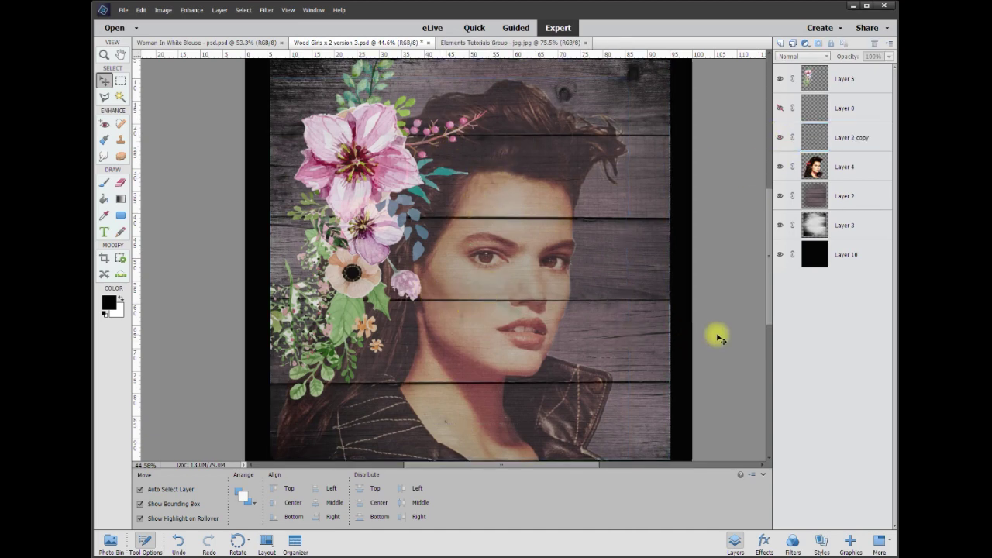